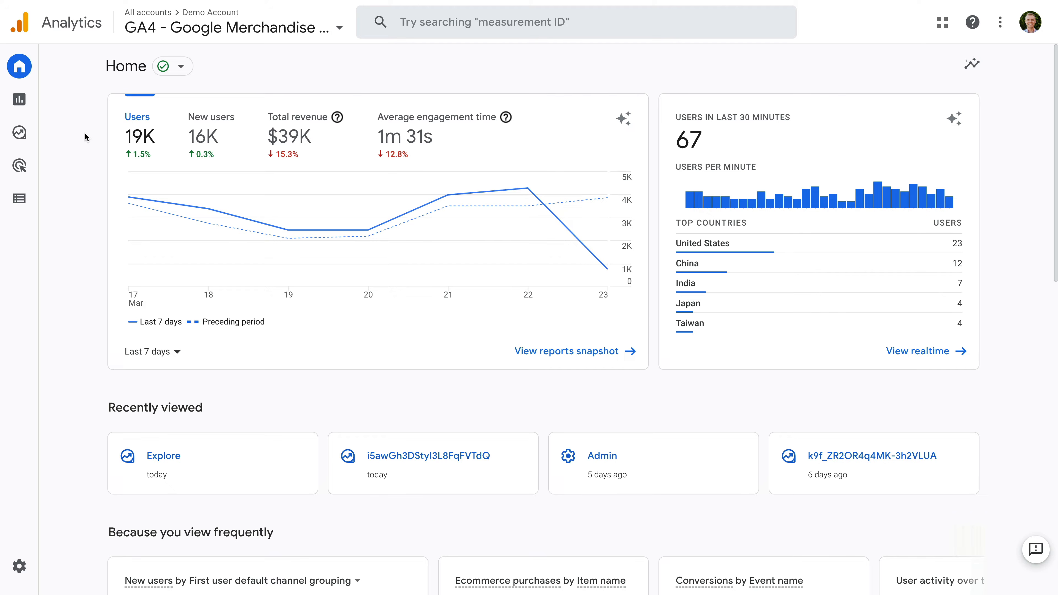
# Open the Pages and screens report under Engagement and view its table of pages.
pyautogui.moveTo(25, 102)
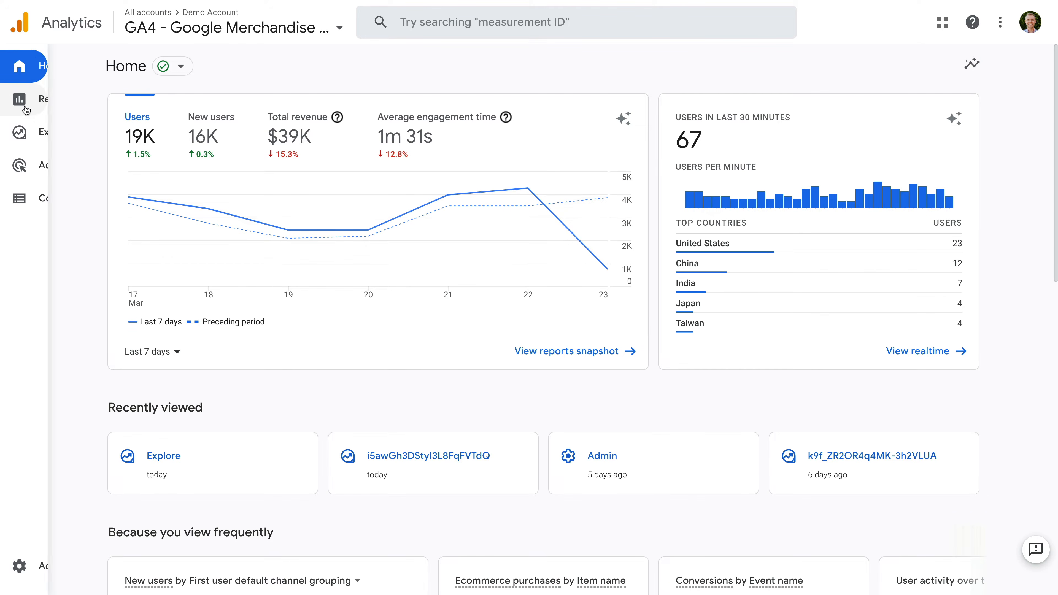
pyautogui.click(82, 108)
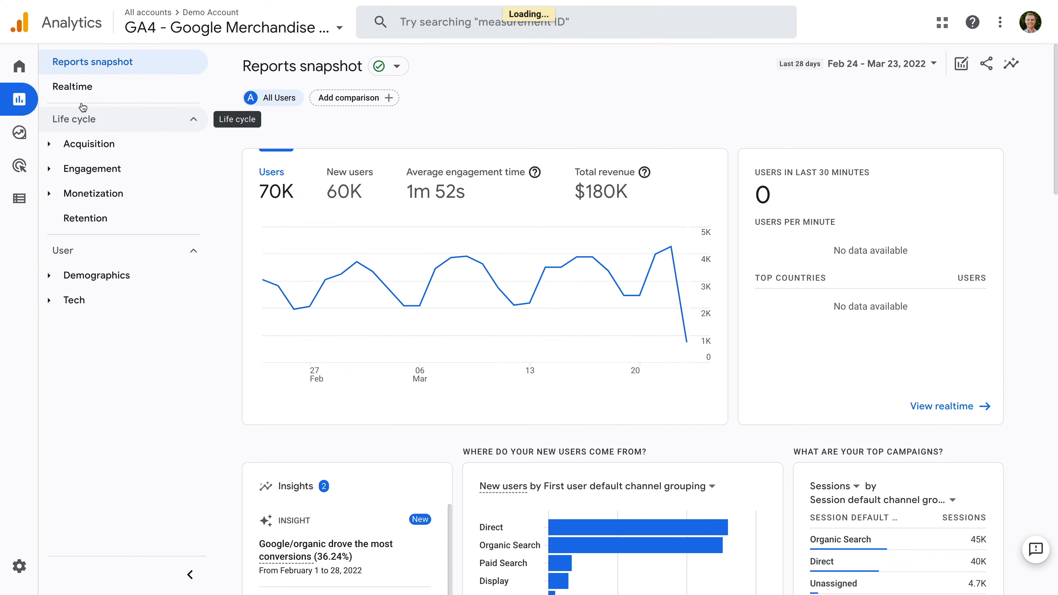
pyautogui.click(130, 170)
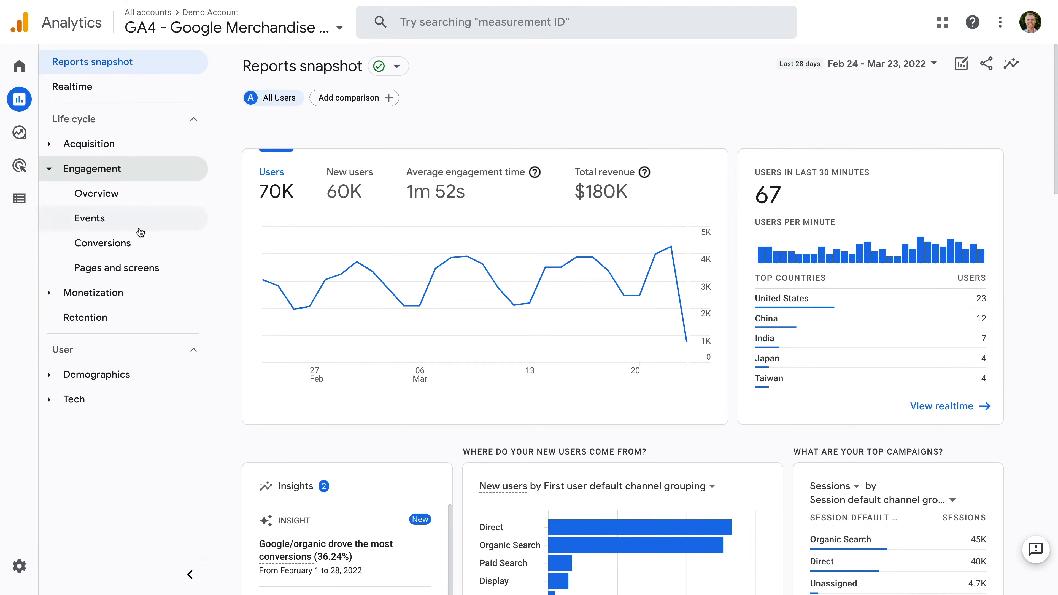
pyautogui.click(168, 271)
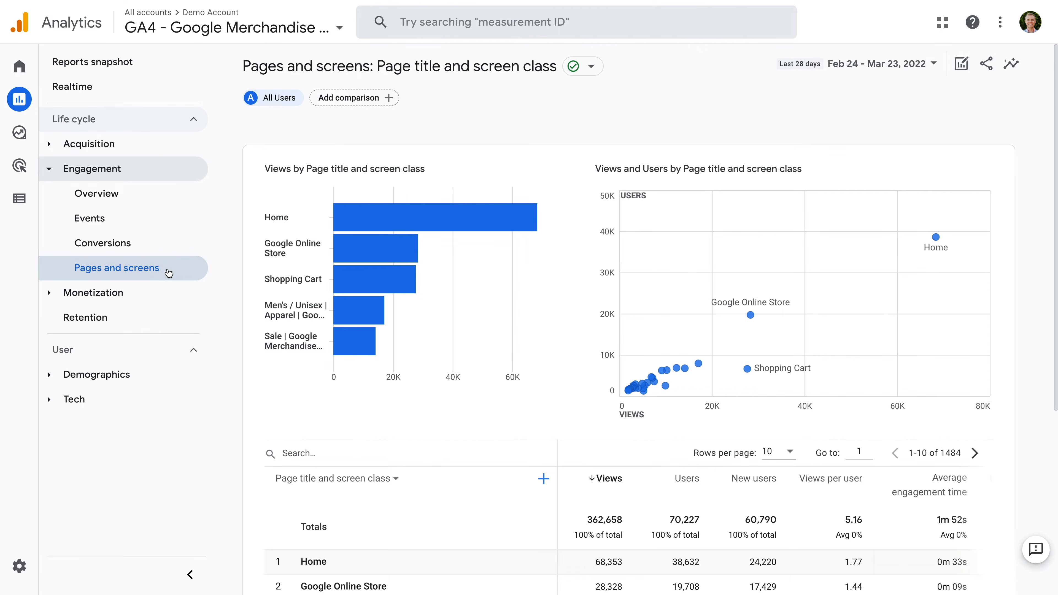
pyautogui.scroll(-1, 542, 391)
pyautogui.scroll(-5, 557, 406)
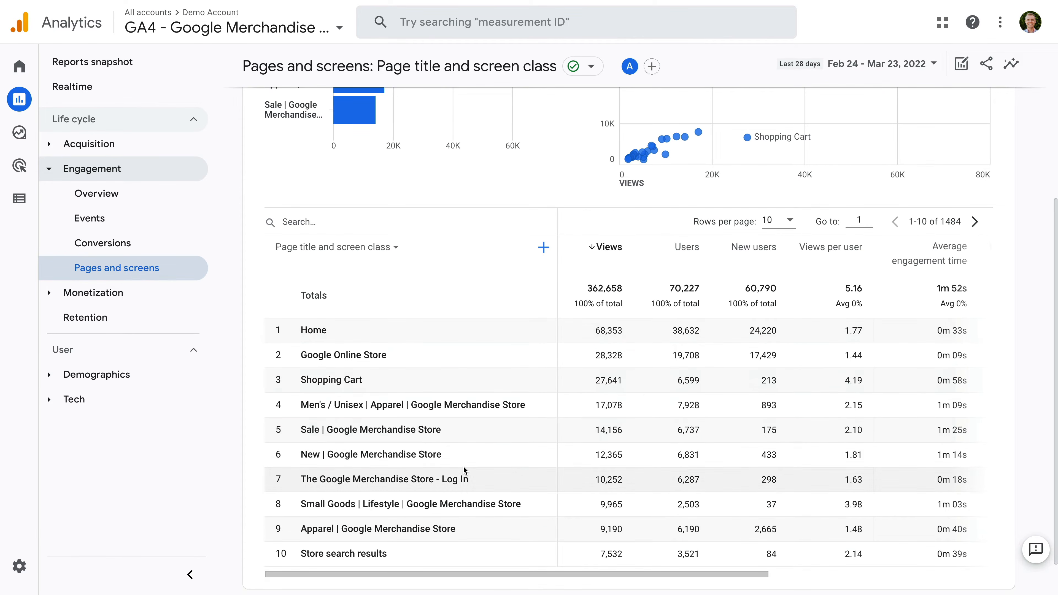
# Check which primary dimensions are available for the pages table, leaving the current dimension selected.
pyautogui.moveTo(610, 260)
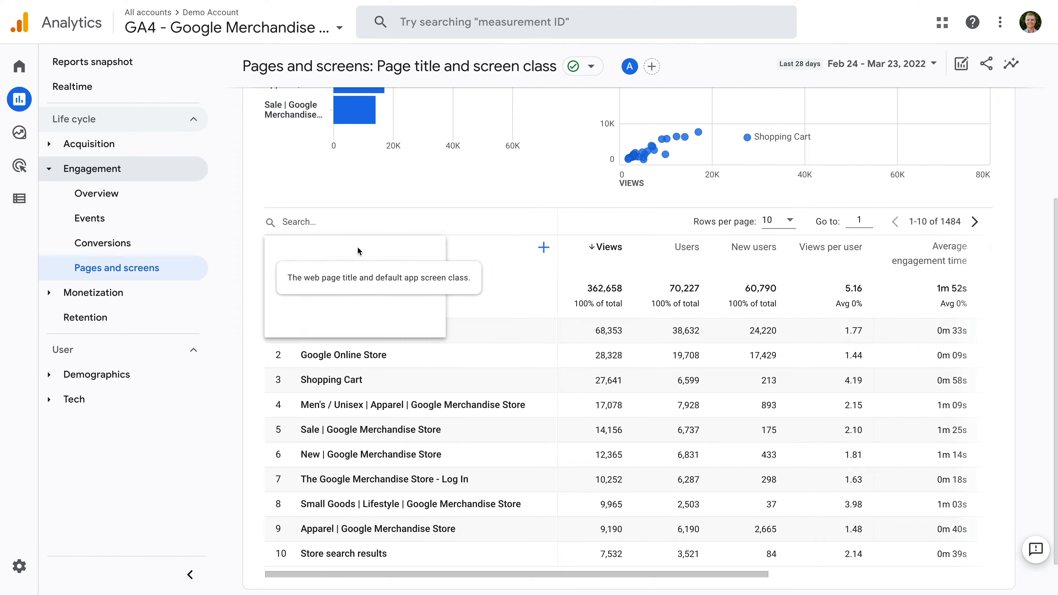
pyautogui.click(357, 246)
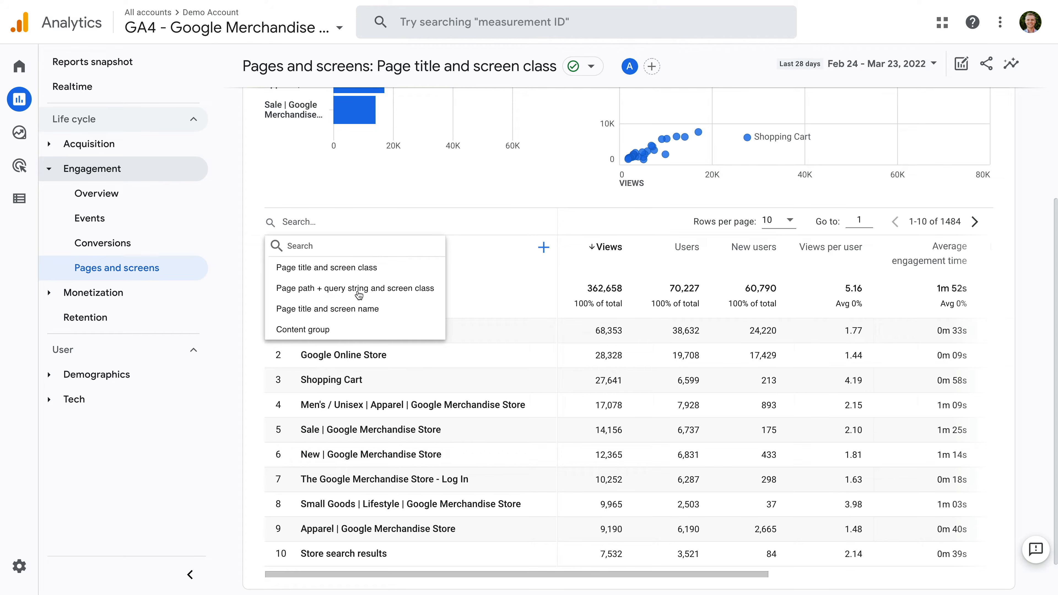
pyautogui.click(255, 287)
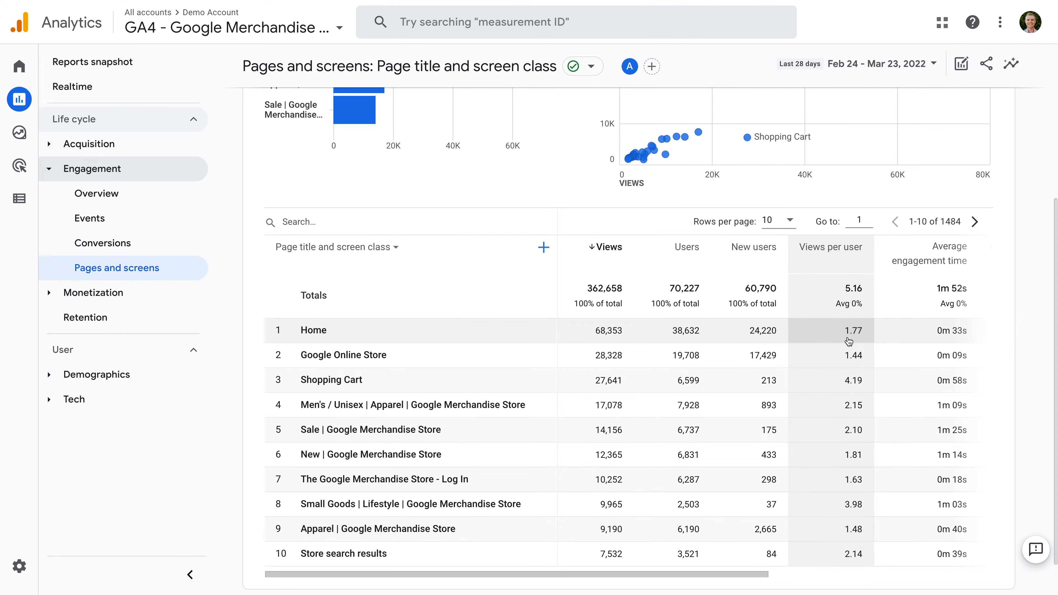
# Limit the Event count column of the pages table to the click event and review the table's metrics.
pyautogui.hscroll(5, 849, 342)
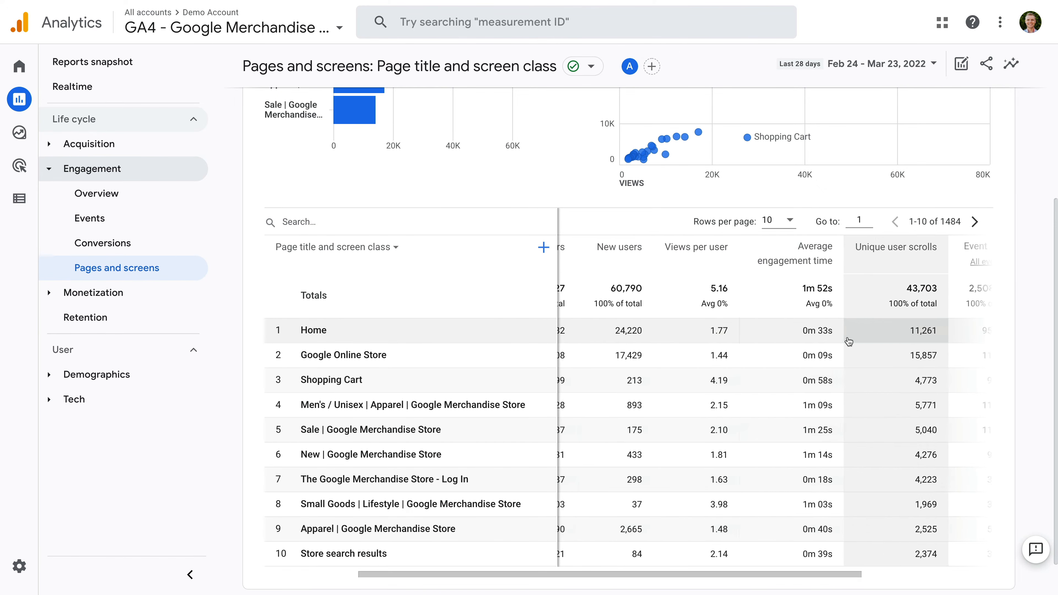
pyautogui.hscroll(2, 849, 342)
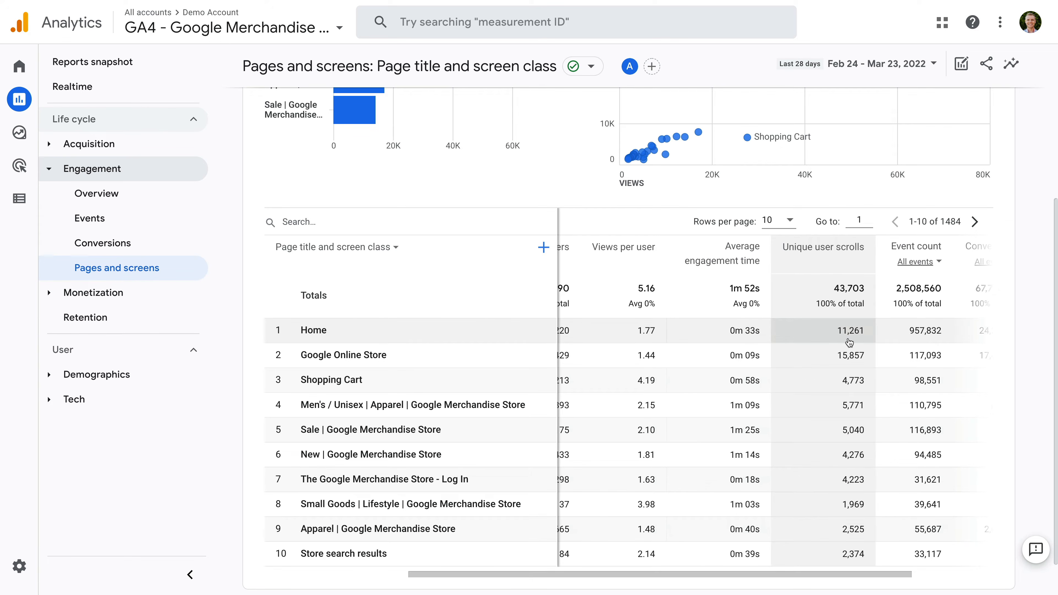
pyautogui.hscroll(3, 849, 341)
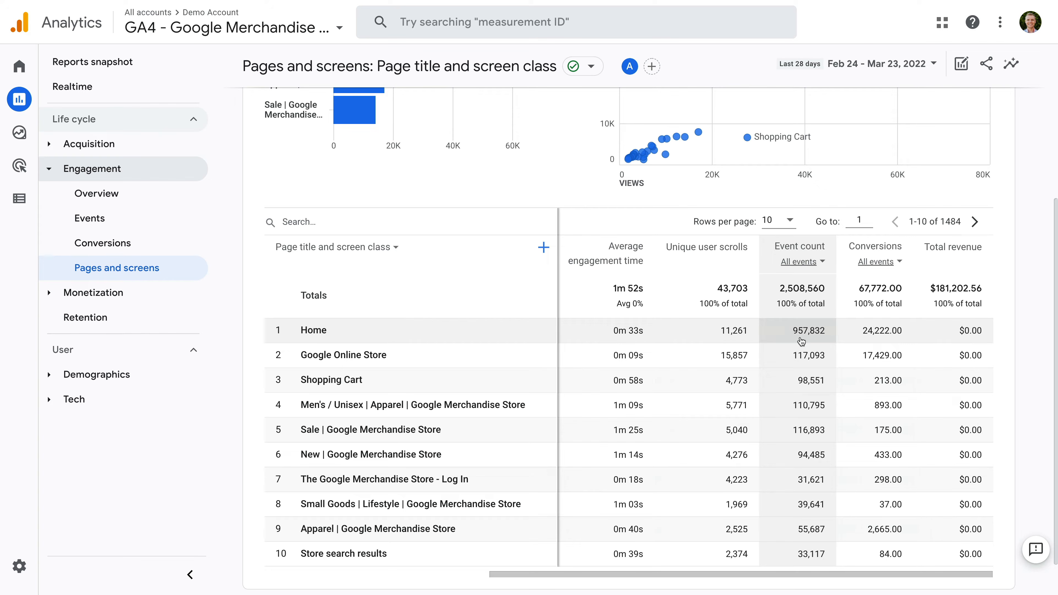
pyautogui.click(822, 267)
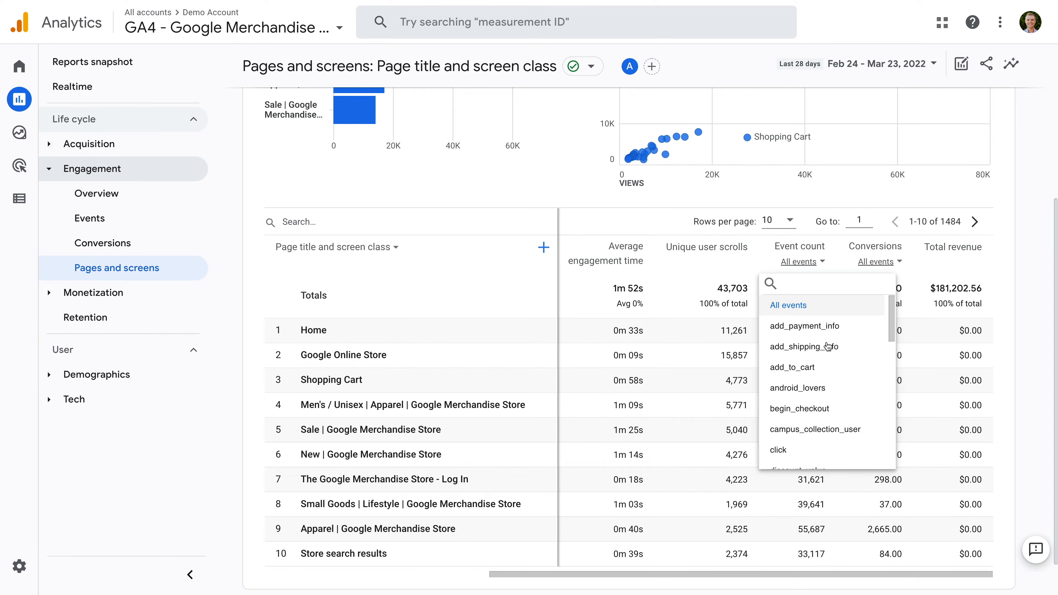
pyautogui.scroll(-1, 828, 346)
pyautogui.scroll(-2, 827, 345)
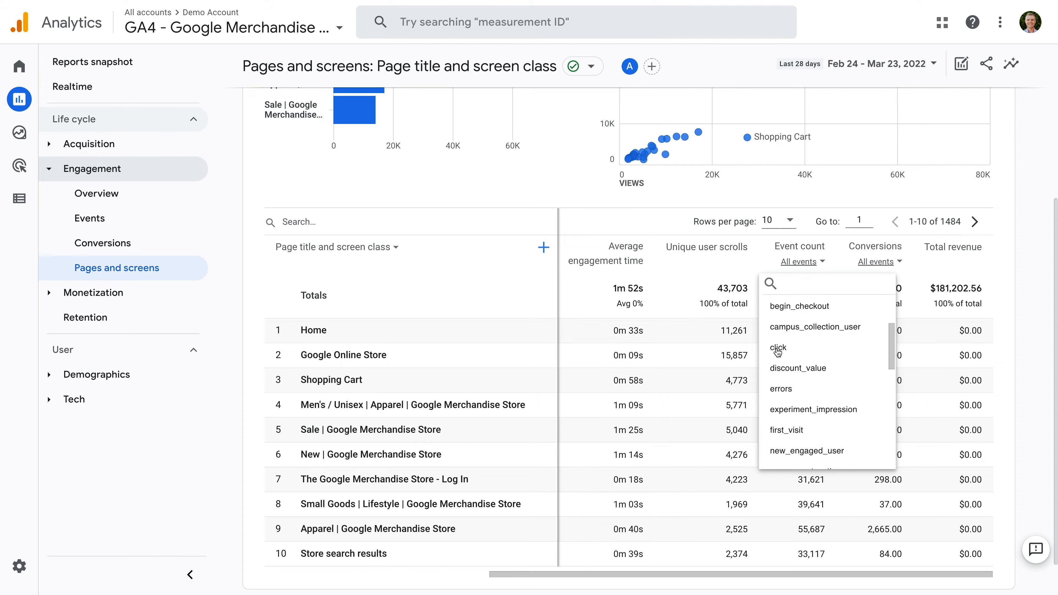
pyautogui.click(778, 348)
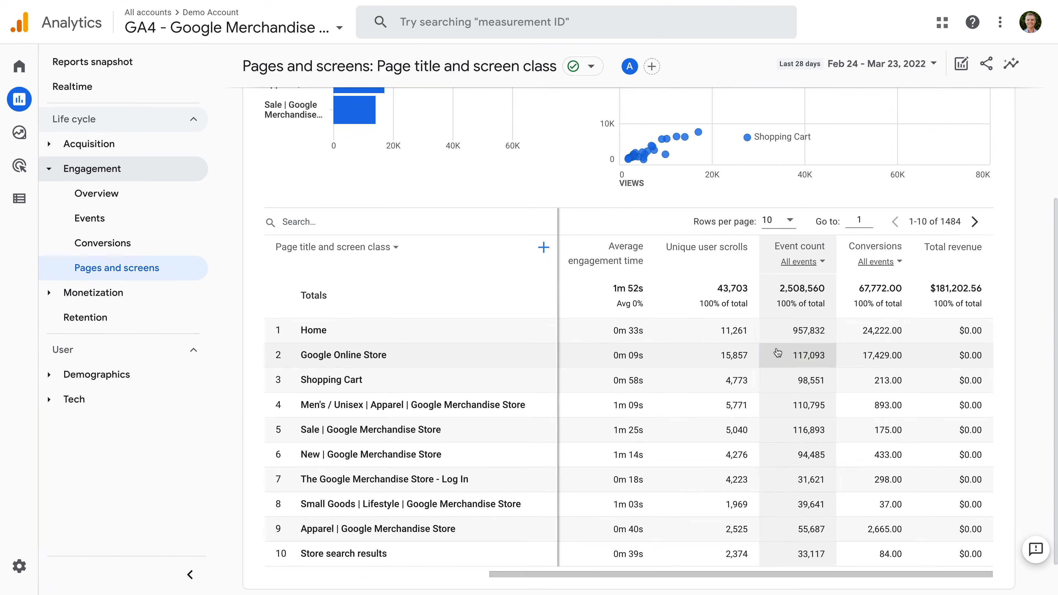
pyautogui.hscroll(1, 835, 356)
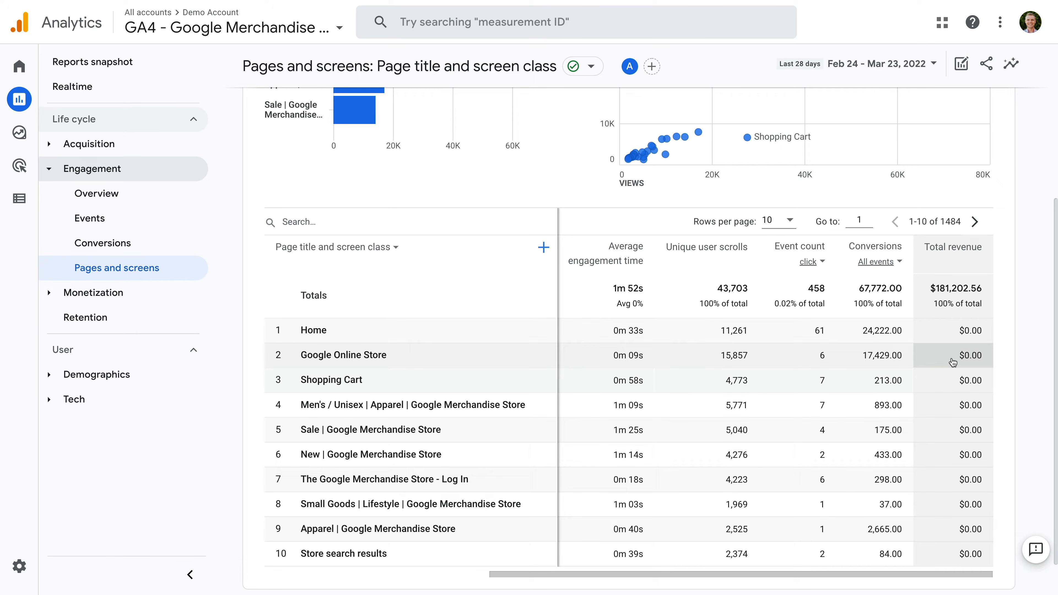
pyautogui.hscroll(-7, 611, 354)
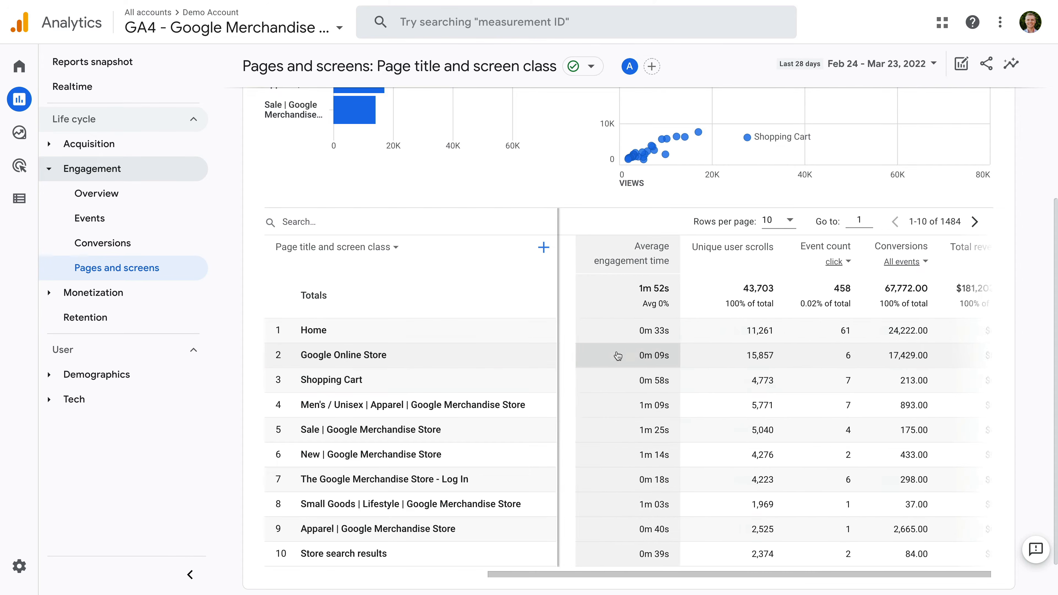
pyautogui.hscroll(-2, 614, 356)
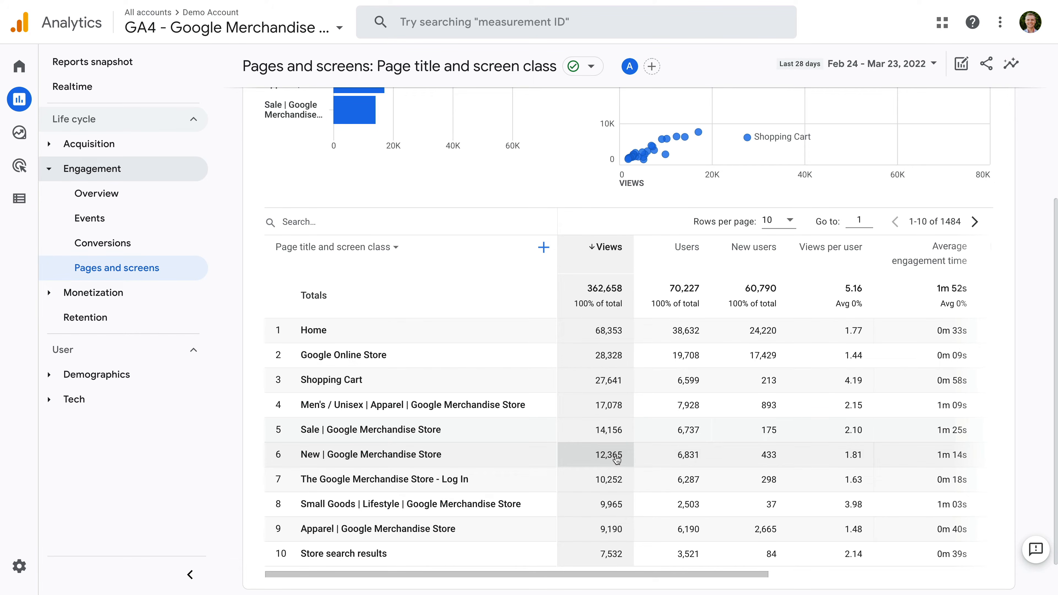
# Create a blank exploration and name it "Landing Pages".
pyautogui.click(20, 141)
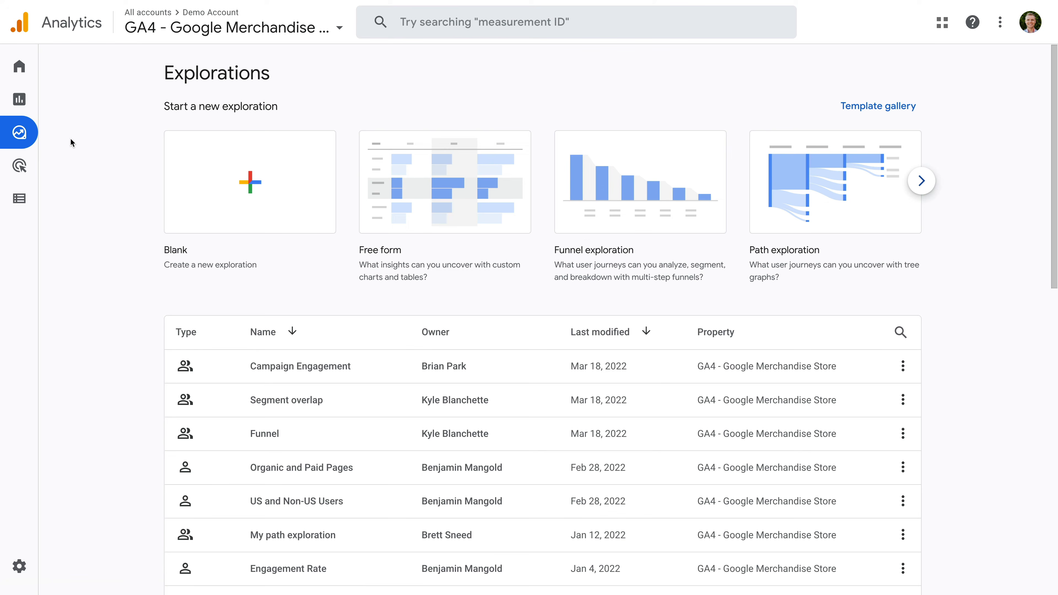
pyautogui.click(241, 206)
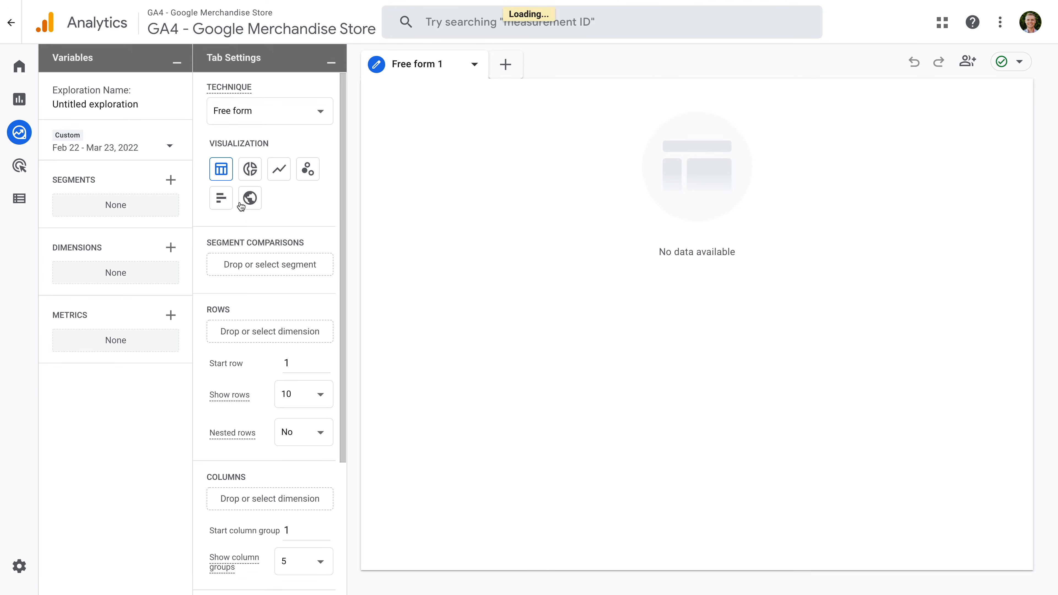
pyautogui.click(119, 104)
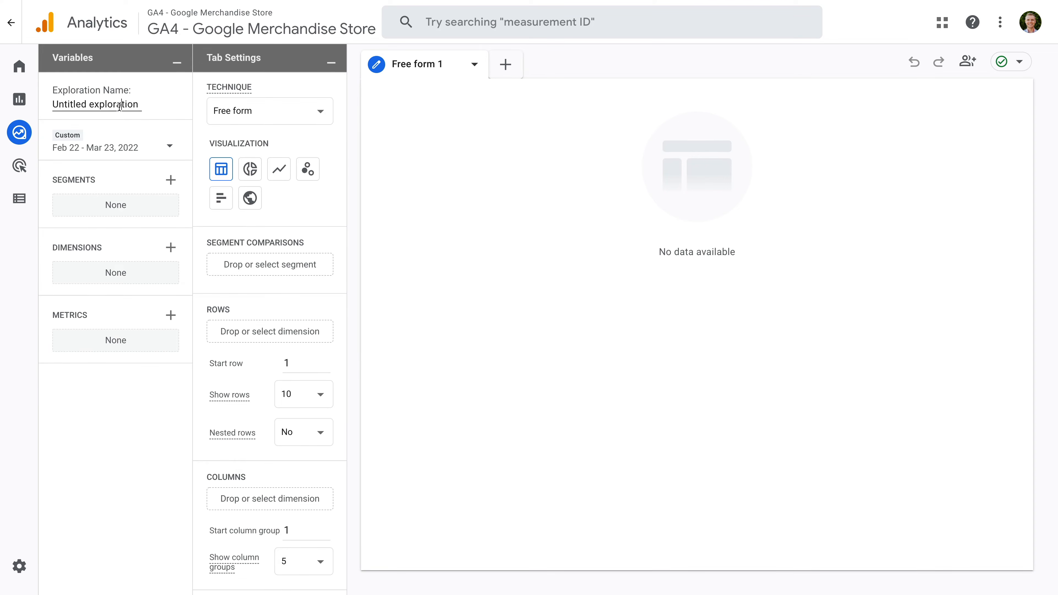
pyautogui.hotkey('ctrl', 'a')
pyautogui.write('Landing Pages')
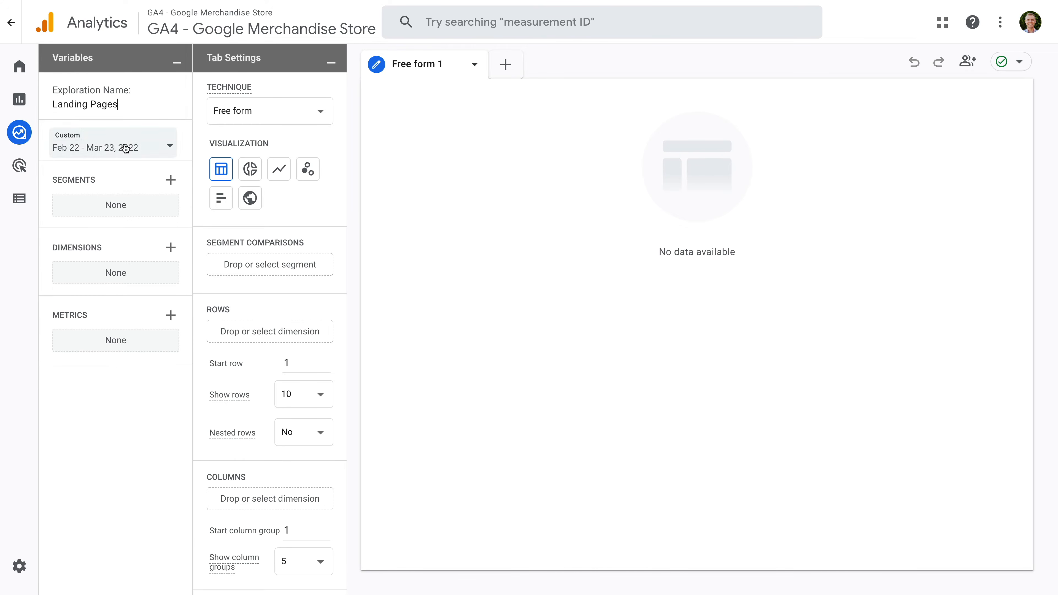
pyautogui.click(190, 207)
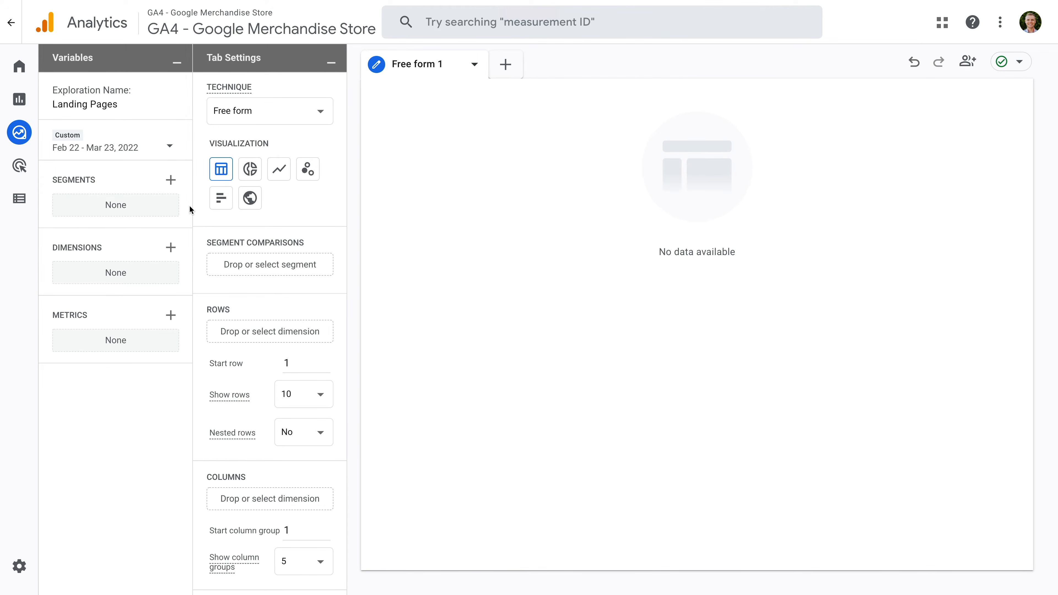
# Search the dimensions available for the exploration for "page".
pyautogui.click(171, 252)
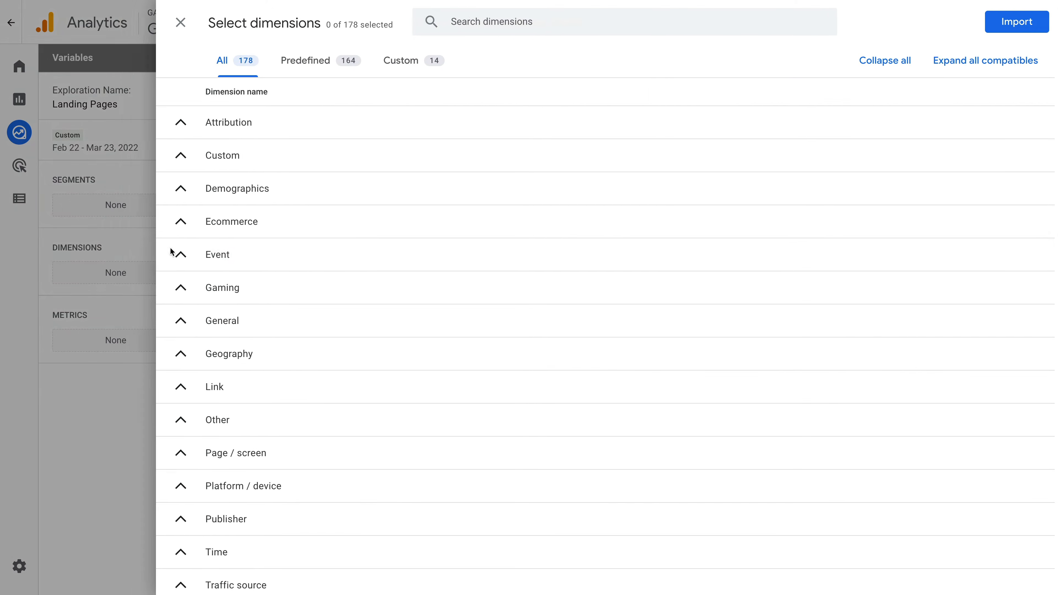
pyautogui.click(458, 30)
pyautogui.write('page')
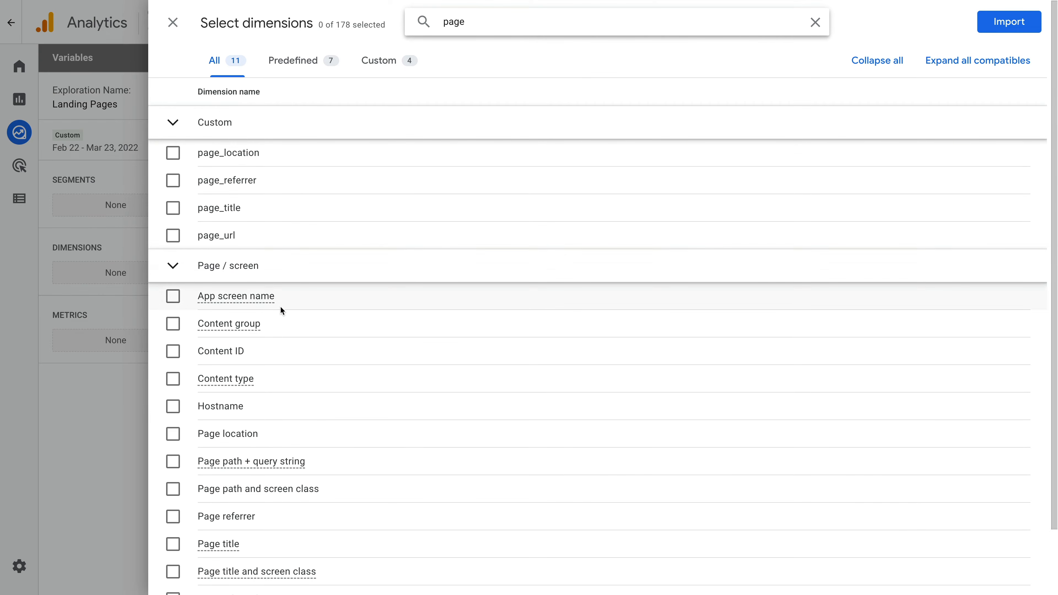
pyautogui.scroll(-2, 281, 311)
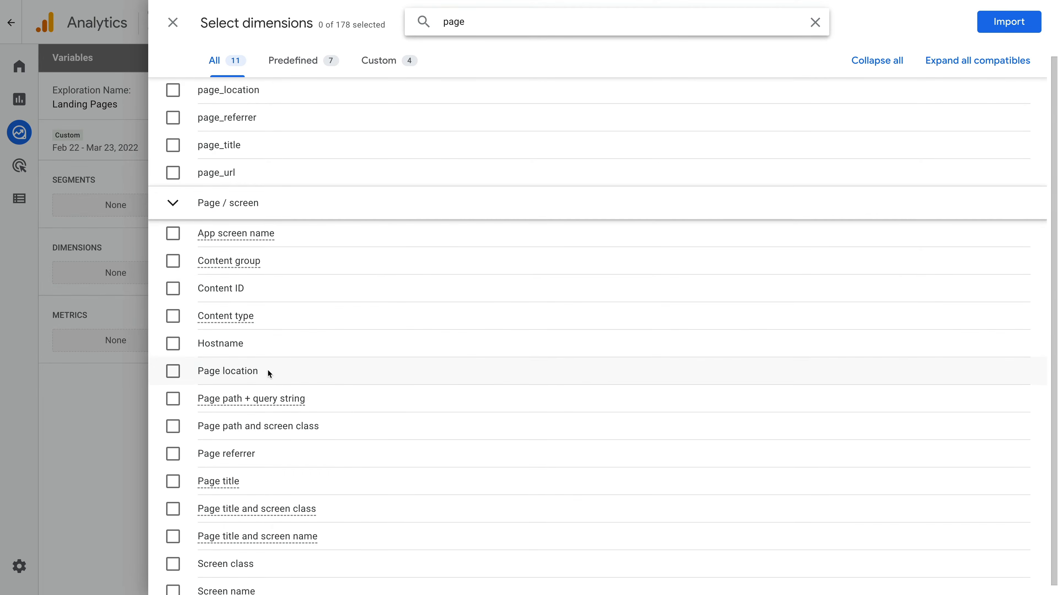
pyautogui.click(244, 376)
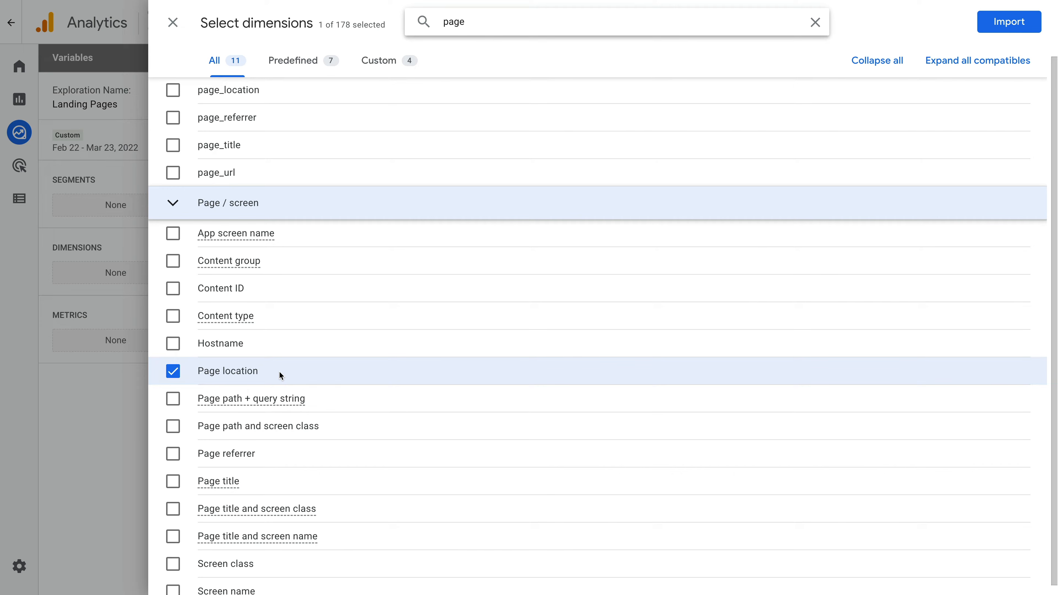
pyautogui.click(184, 372)
pyautogui.click(280, 399)
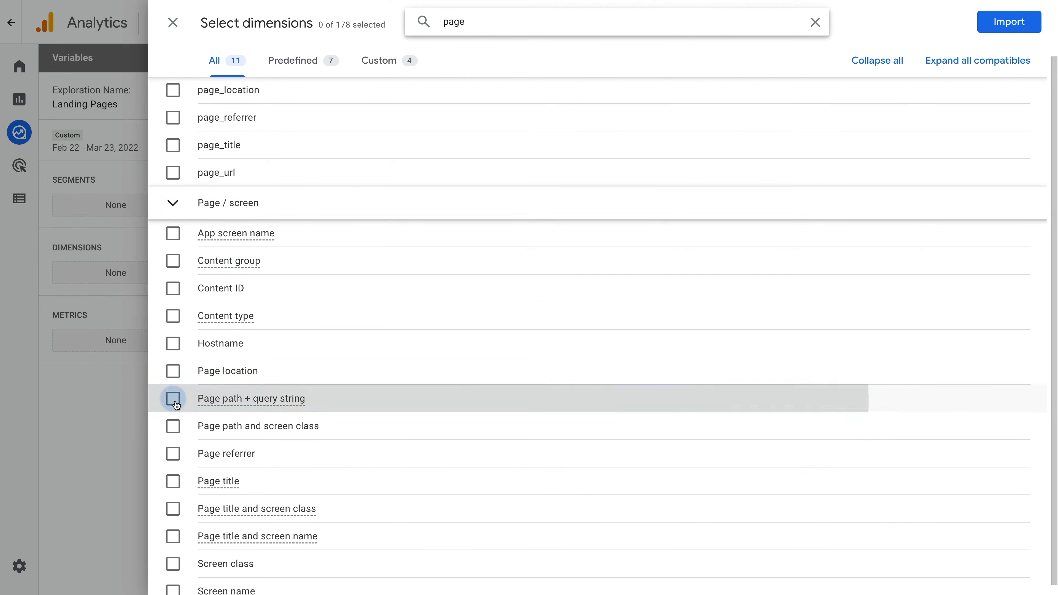
pyautogui.moveTo(327, 400)
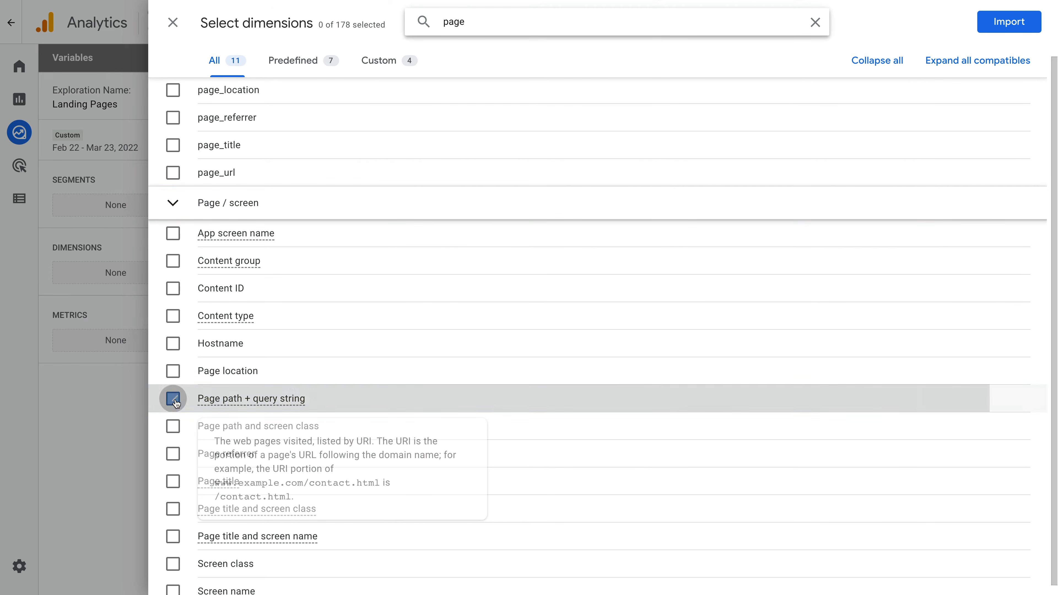
pyautogui.click(173, 426)
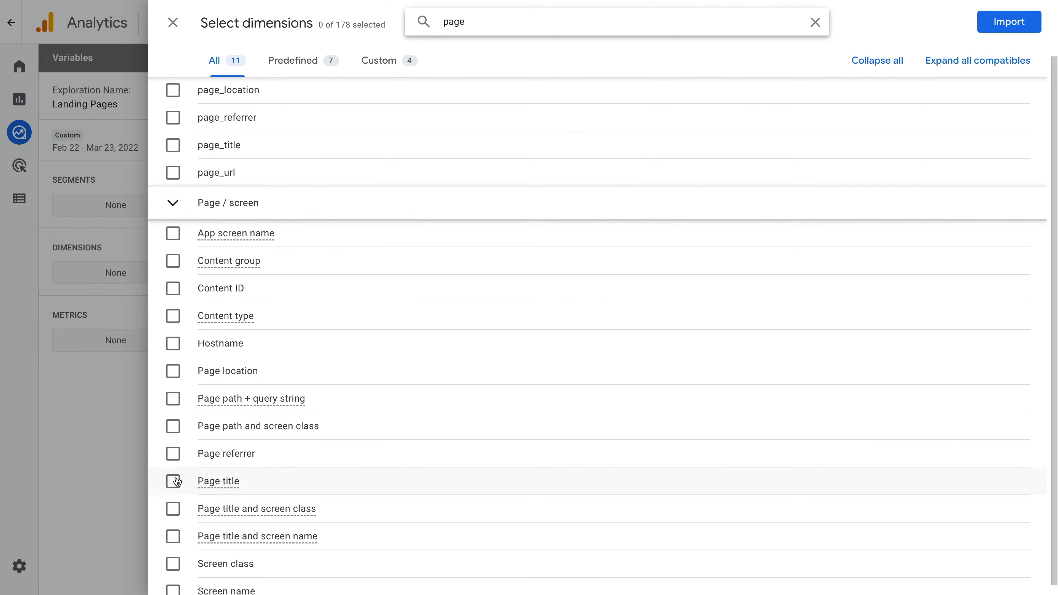
pyautogui.click(173, 482)
pyautogui.moveTo(278, 480)
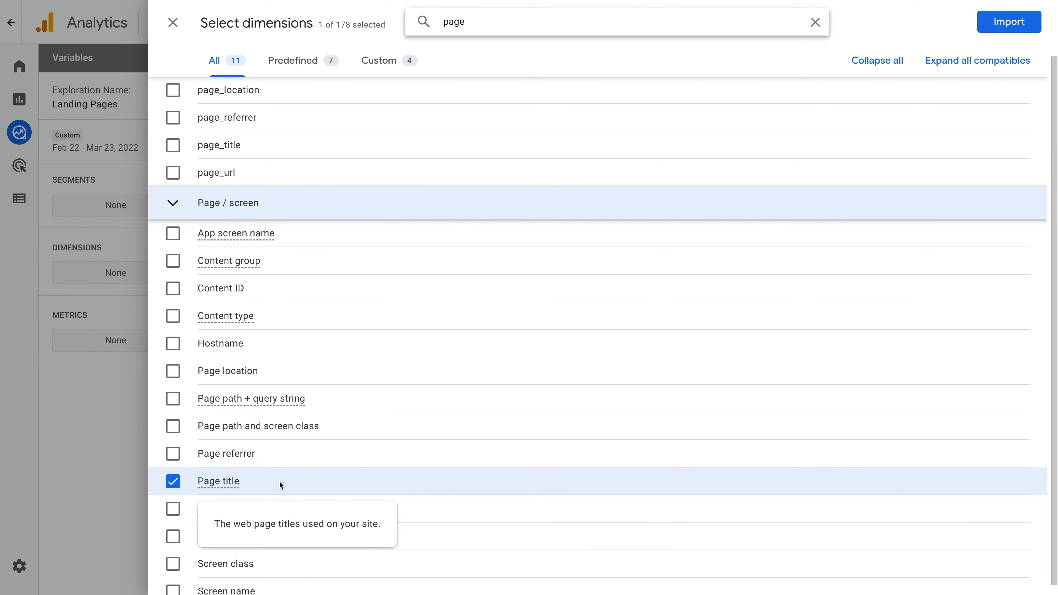
pyautogui.click(173, 482)
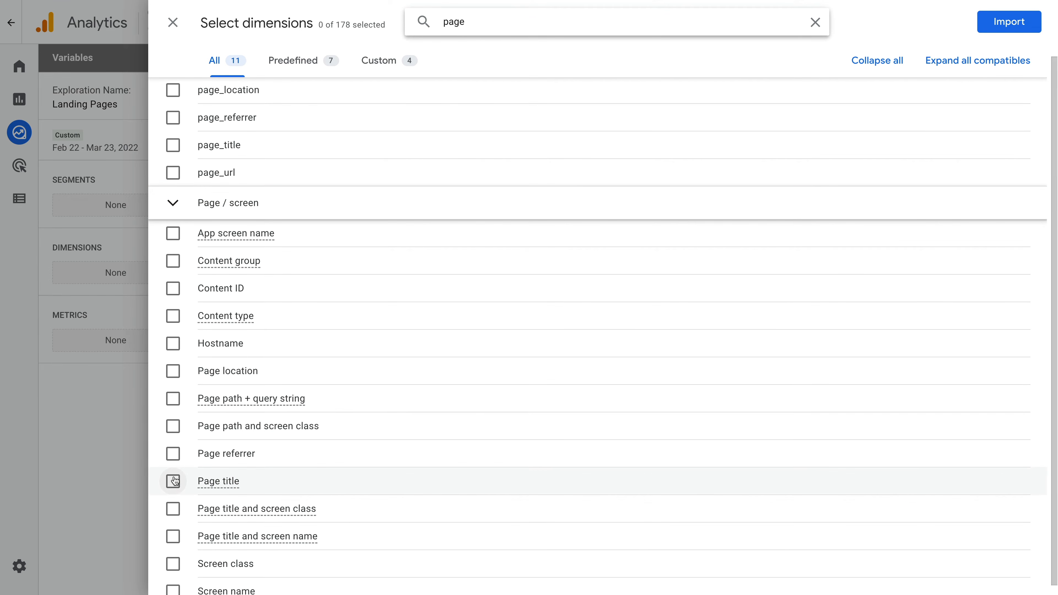
# Import the Page path and screen class dimension into the exploration.
pyautogui.click(173, 427)
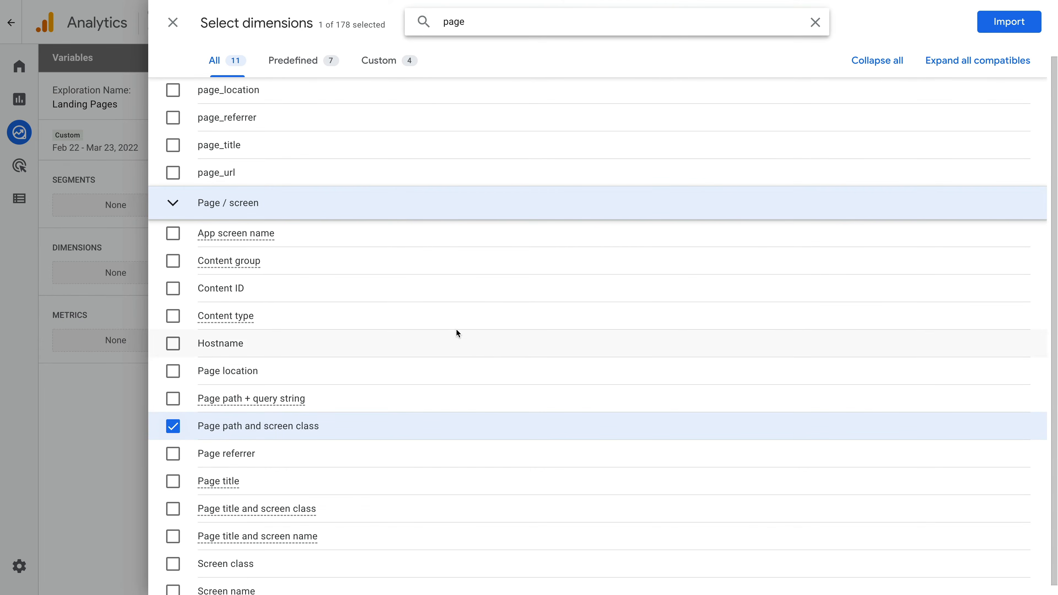
pyautogui.click(1009, 22)
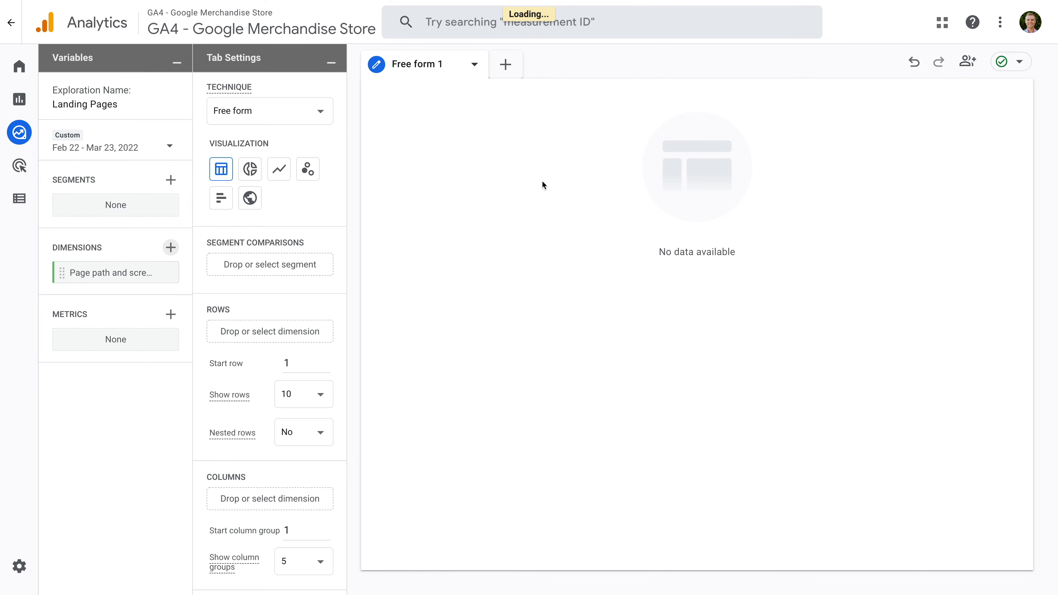
# Search the metrics available for the exploration for "entrances" and select the Entrances metric.
pyautogui.click(171, 315)
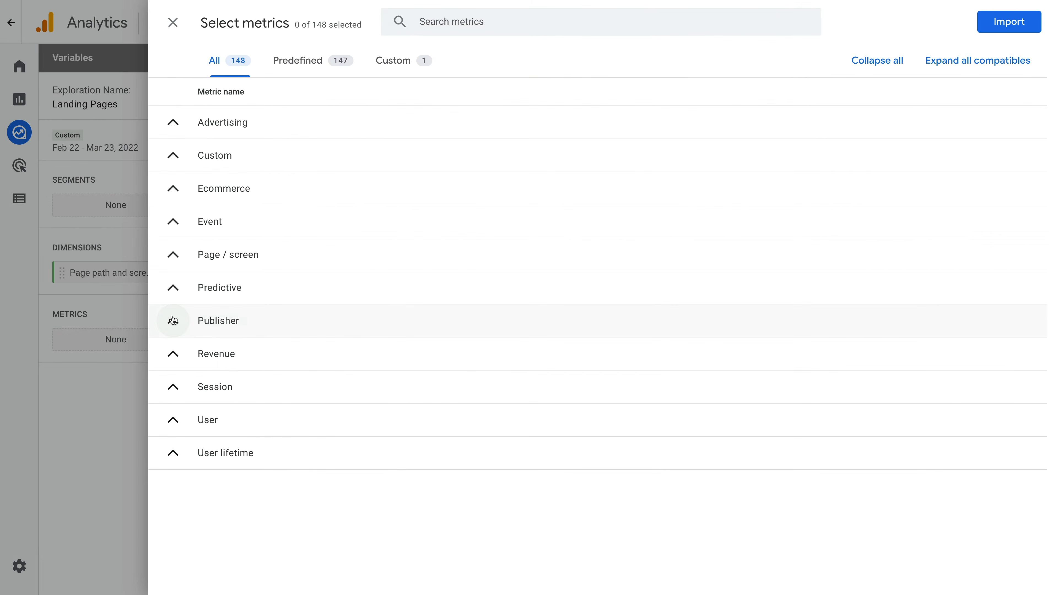
pyautogui.click(508, 25)
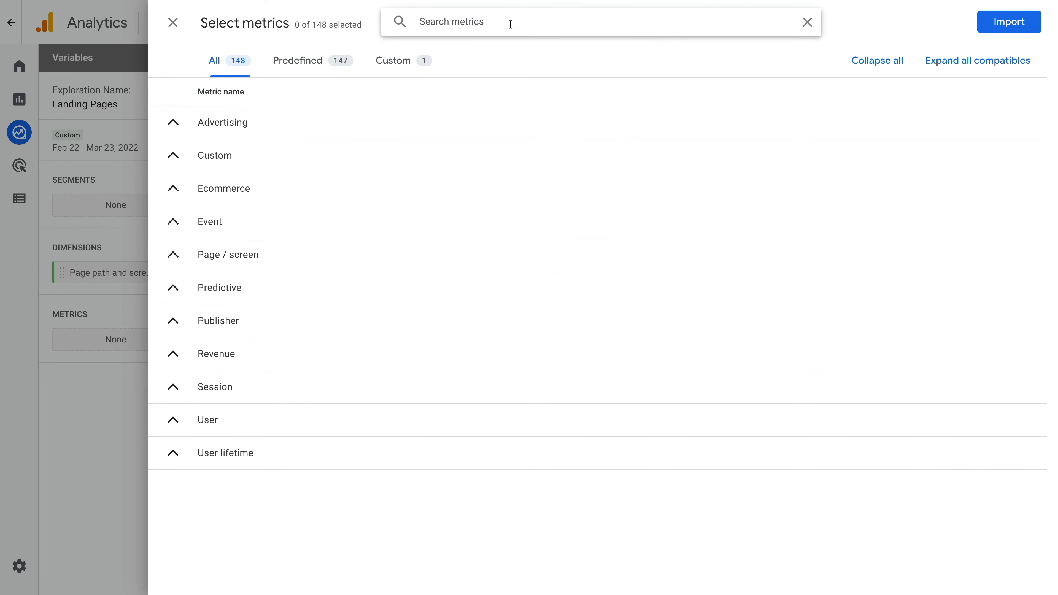
pyautogui.write('entrances')
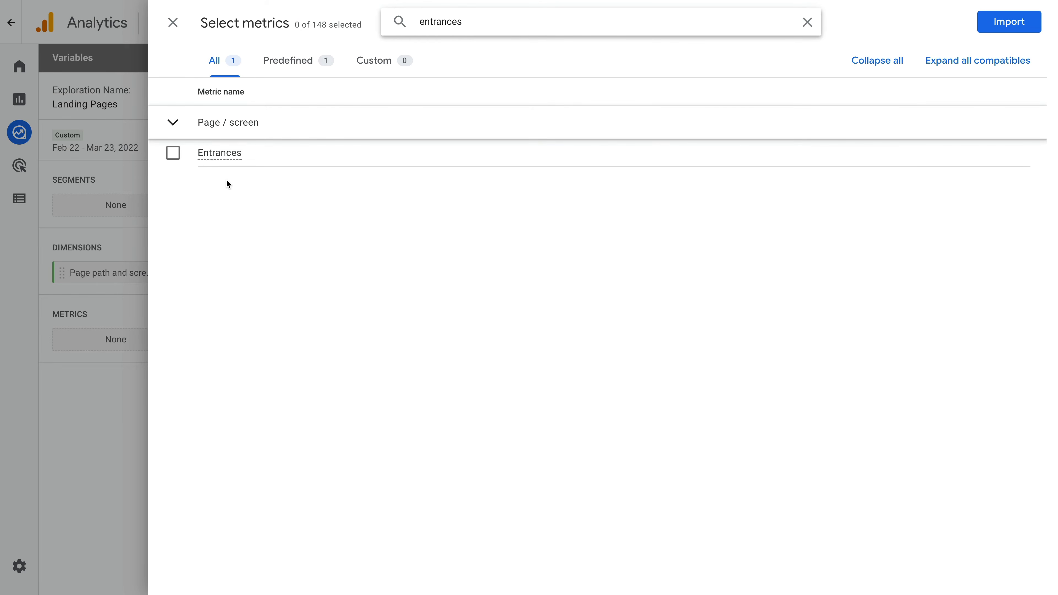
pyautogui.moveTo(229, 161)
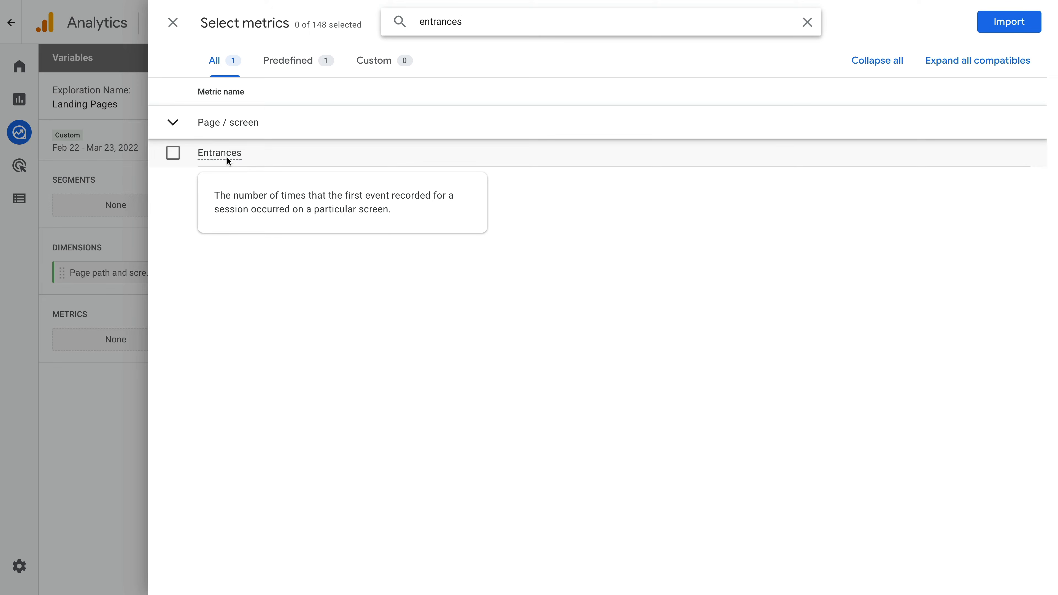
pyautogui.click(174, 155)
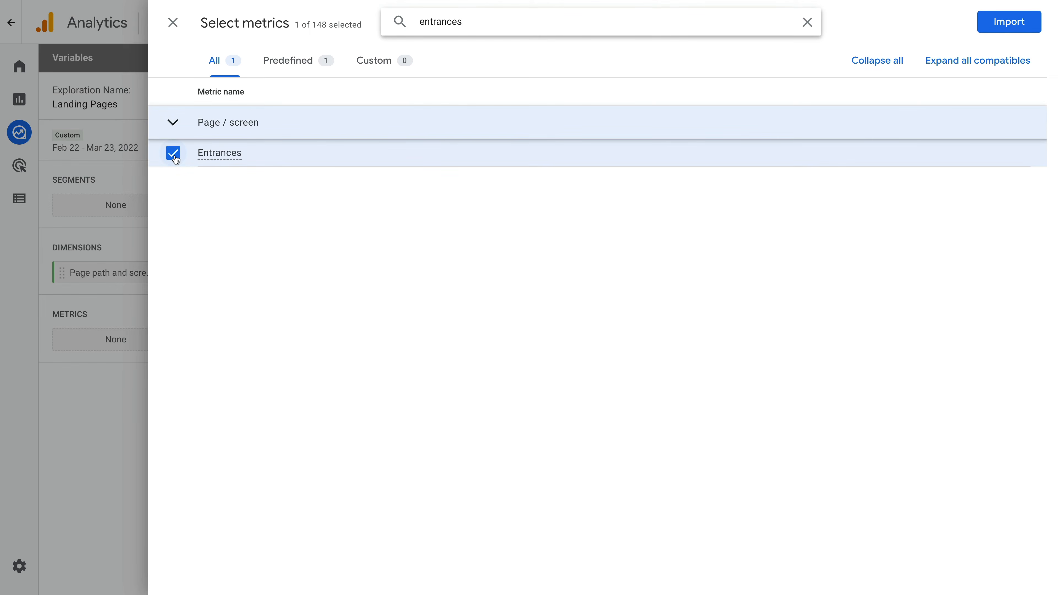
# Find and select the Views and Engagement rate metrics in addition to Entrances.
pyautogui.doubleClick(449, 18)
pyautogui.write('views')
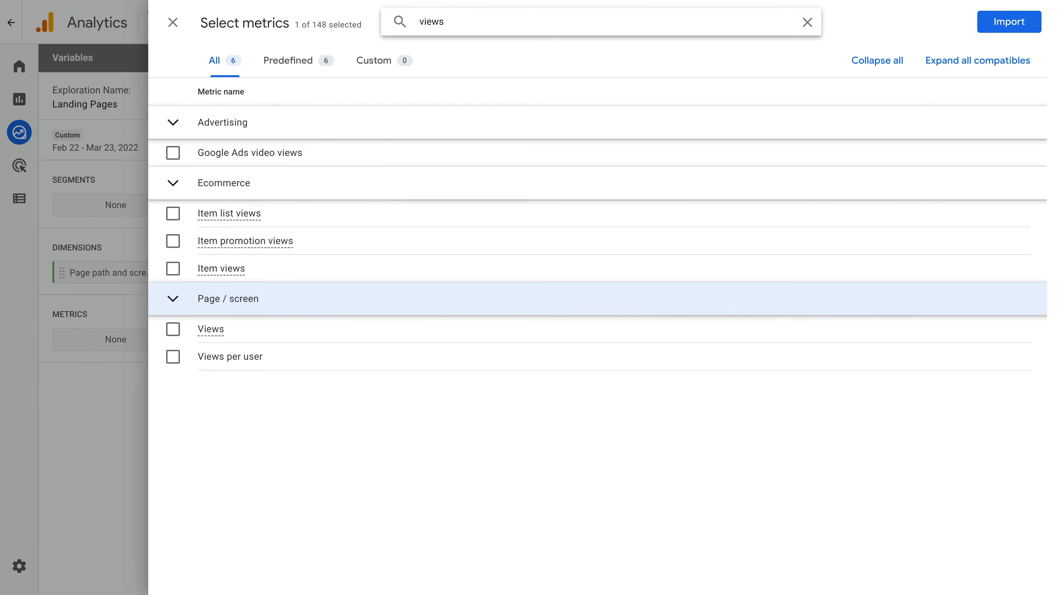
pyautogui.click(172, 330)
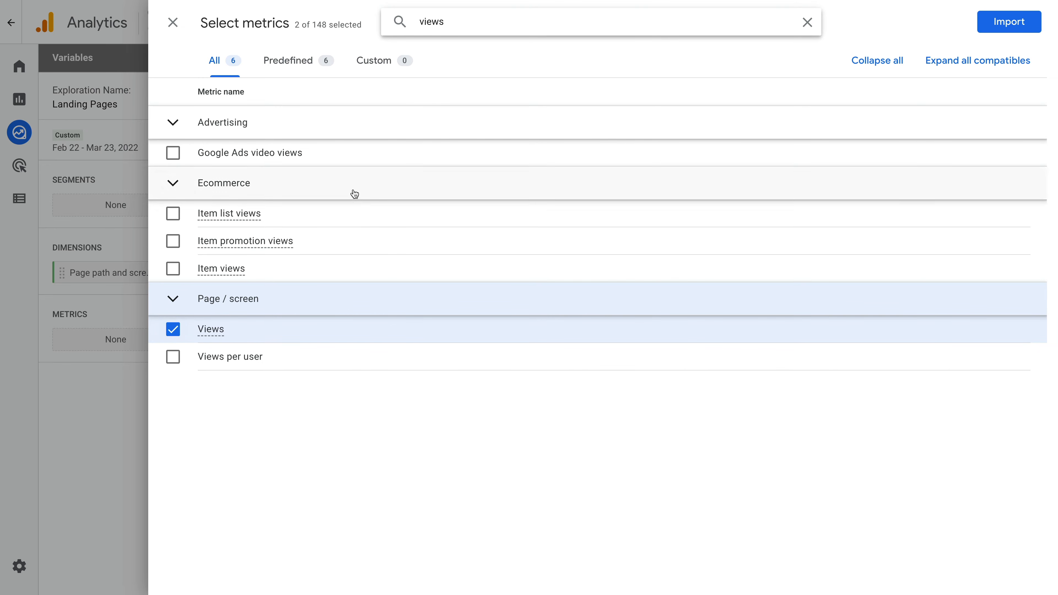
pyautogui.doubleClick(444, 24)
pyautogui.write('engagement')
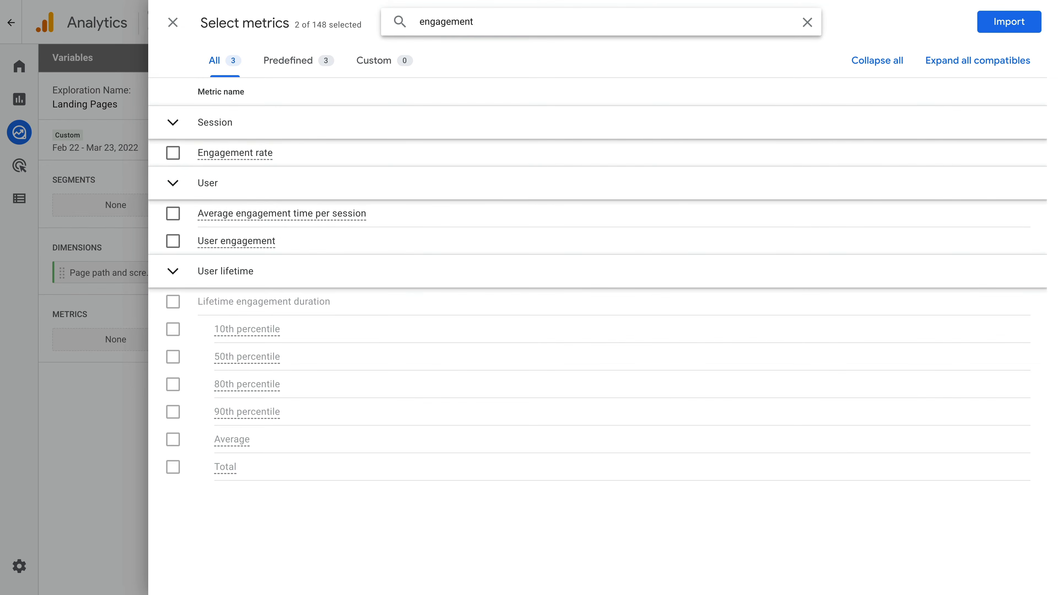
pyautogui.click(173, 153)
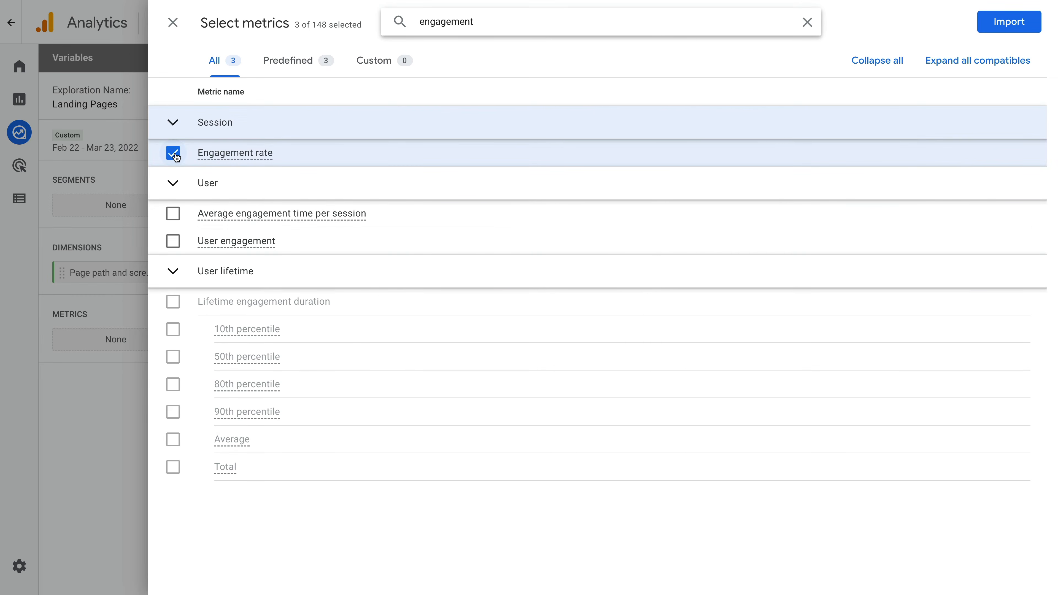
# Find and select the Views per user metric, and import all the selected metrics into the exploration.
pyautogui.doubleClick(477, 18)
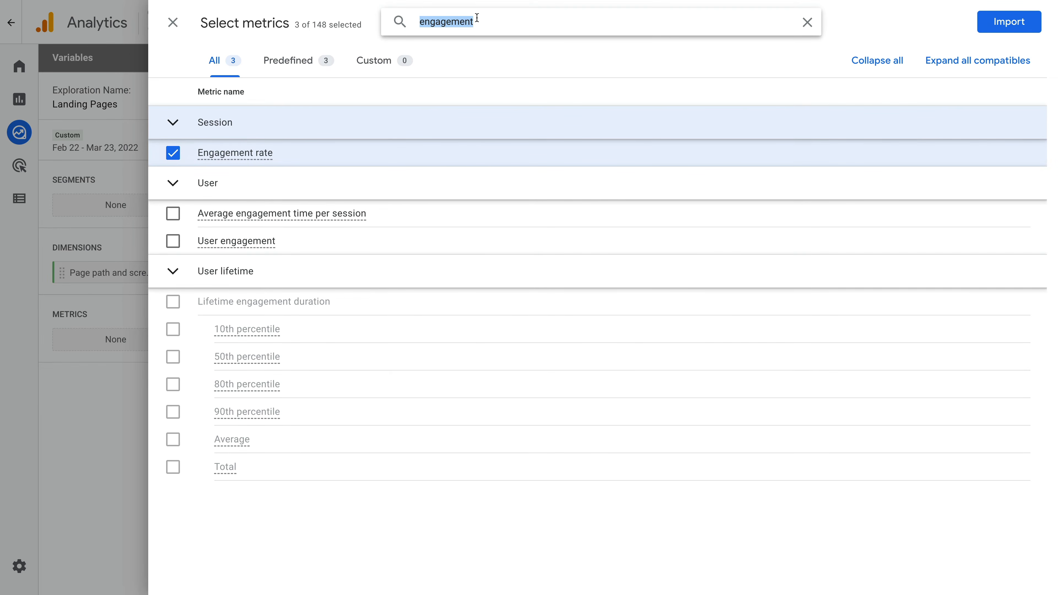
pyautogui.write('views per user')
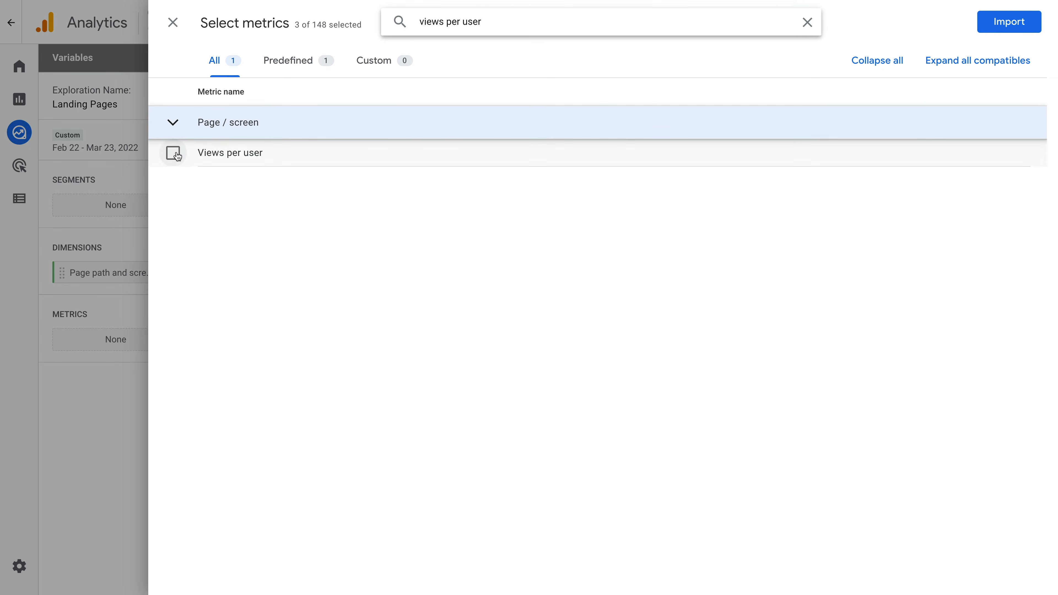
pyautogui.click(174, 154)
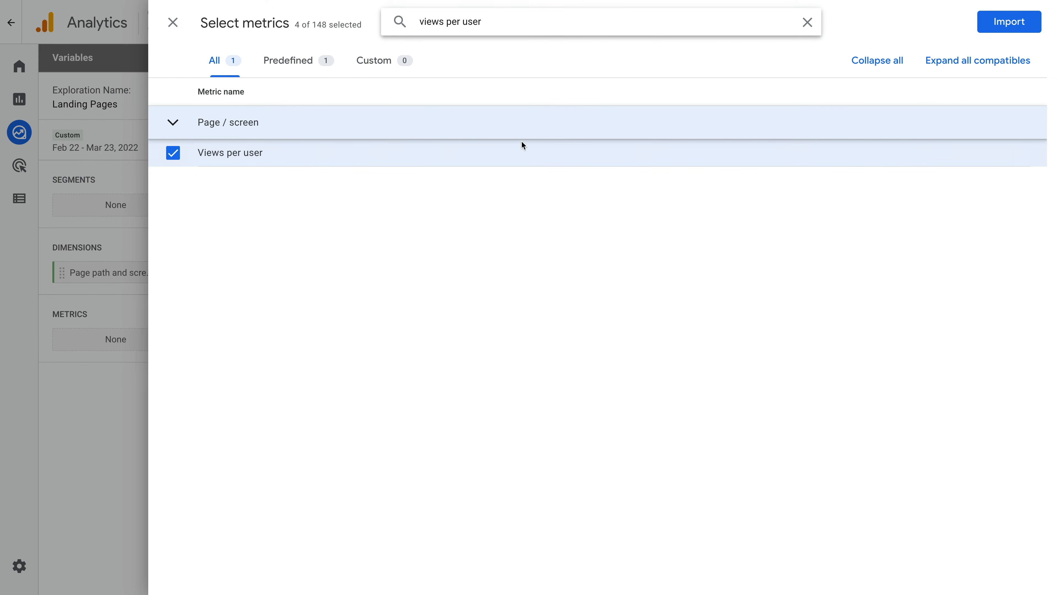
pyautogui.click(1008, 26)
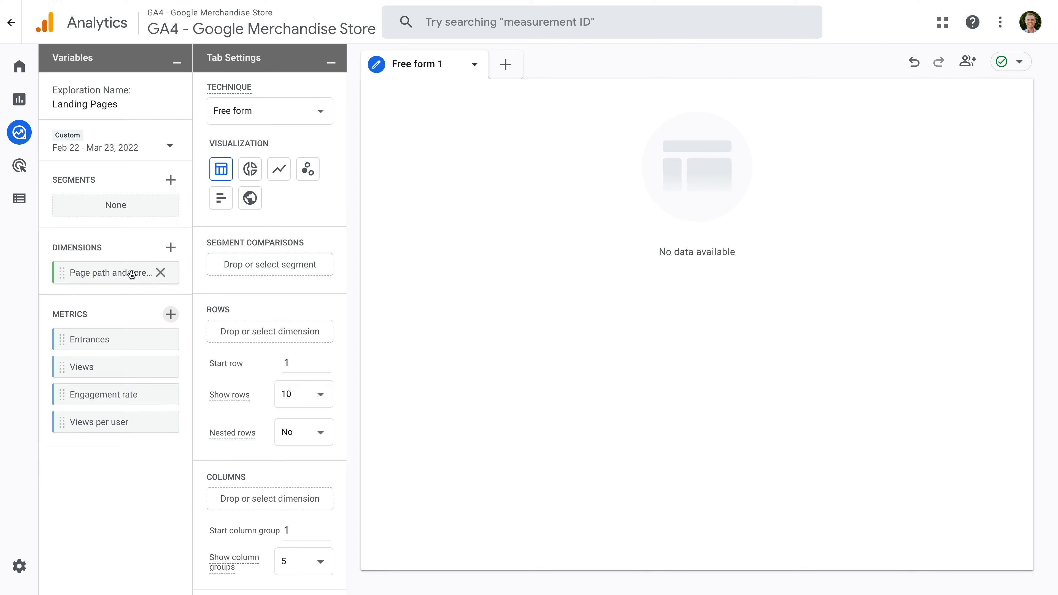
# Build the table with Page path and screen class as rows and Entrances, Views, Engagement rate and Views per user as values.
pyautogui.moveTo(128, 271); pyautogui.dragTo(253, 326)
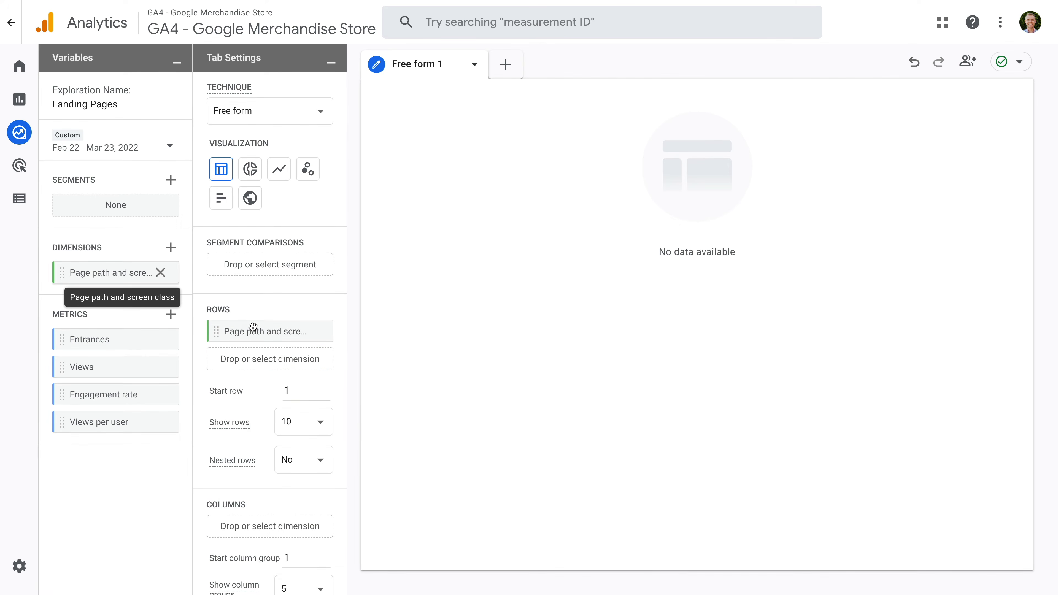
pyautogui.scroll(-5, 295, 329)
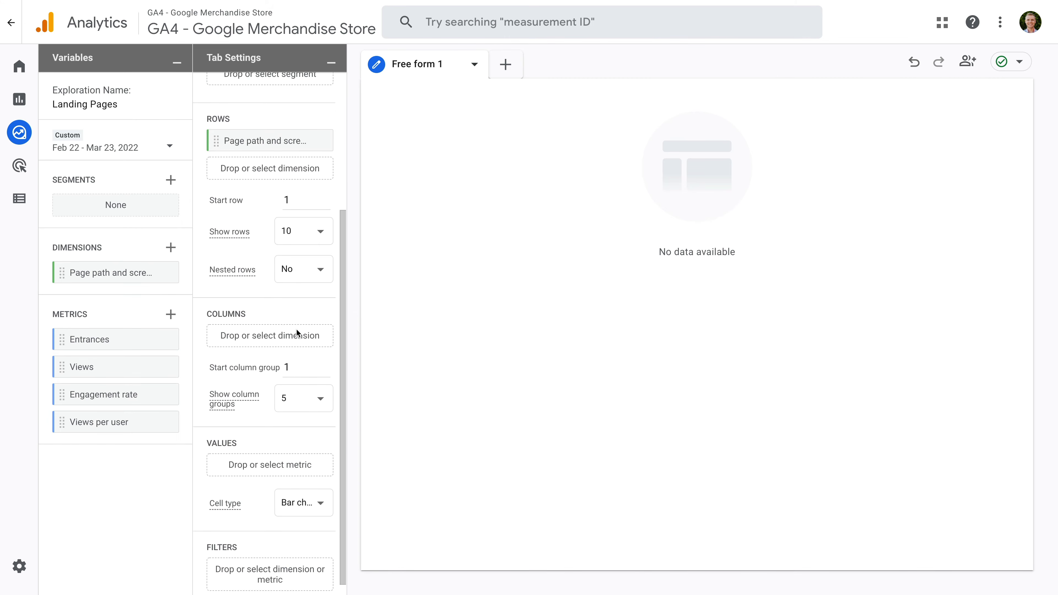
pyautogui.scroll(-1, 296, 330)
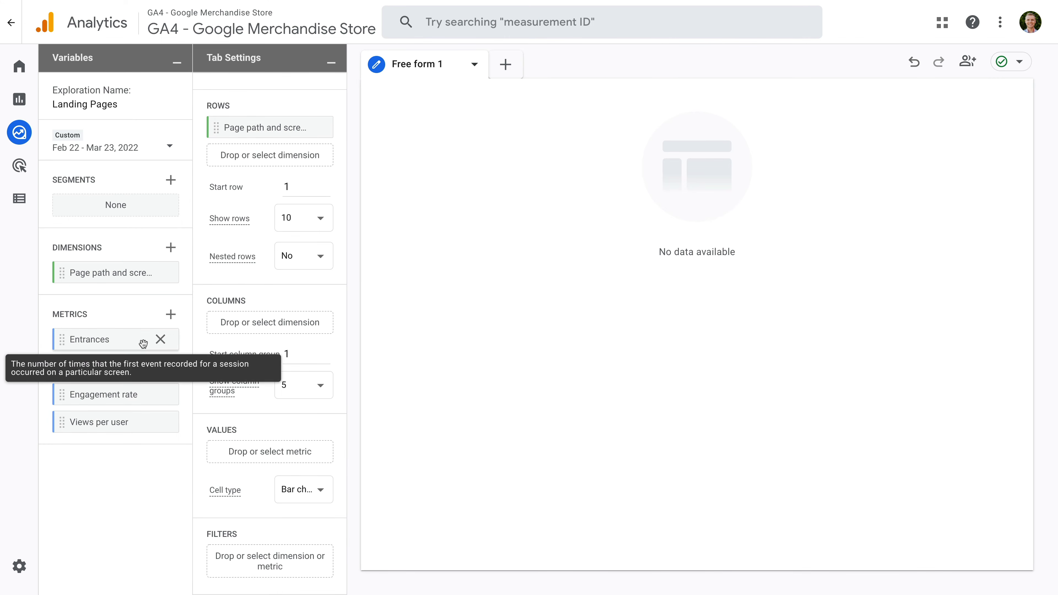
pyautogui.moveTo(141, 340); pyautogui.dragTo(269, 450)
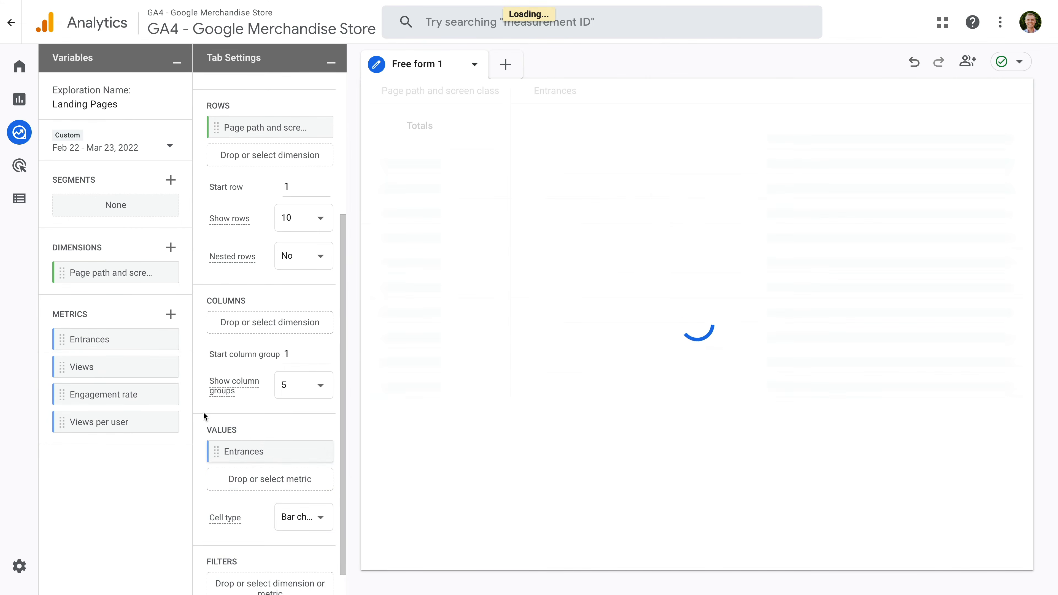
pyautogui.moveTo(106, 367); pyautogui.dragTo(245, 483)
pyautogui.moveTo(158, 394); pyautogui.dragTo(256, 511)
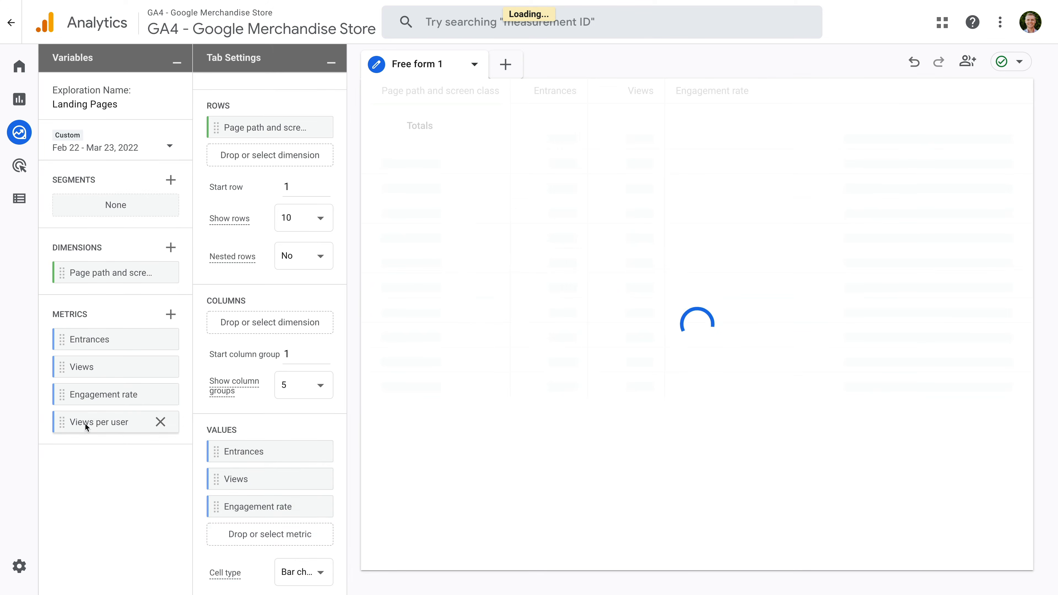
pyautogui.moveTo(86, 426); pyautogui.dragTo(244, 534)
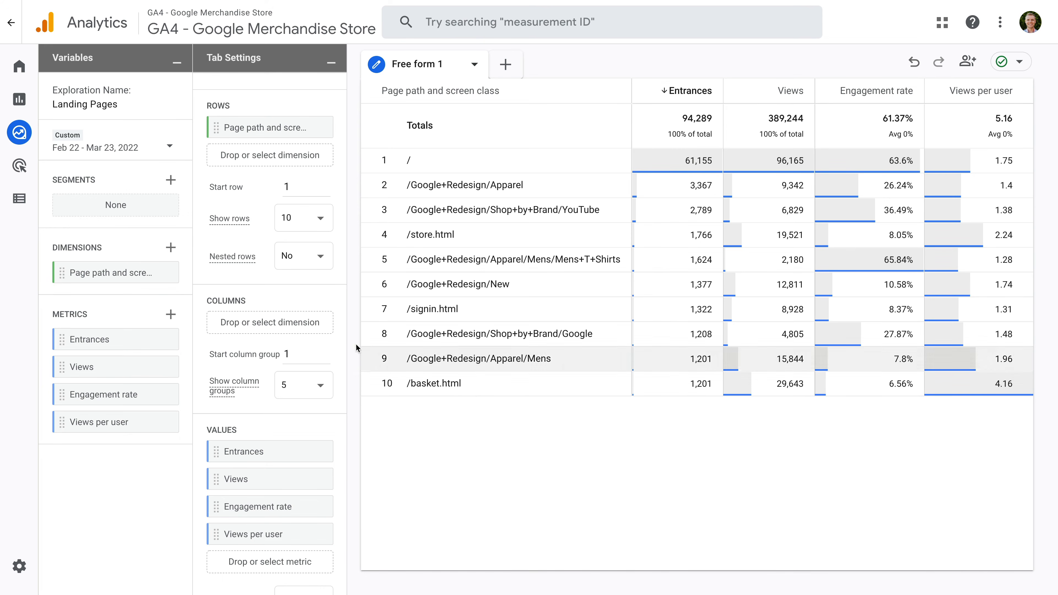
# Import the Session campaign dimension and place it in the rows ahead of Page path and screen class.
pyautogui.click(171, 249)
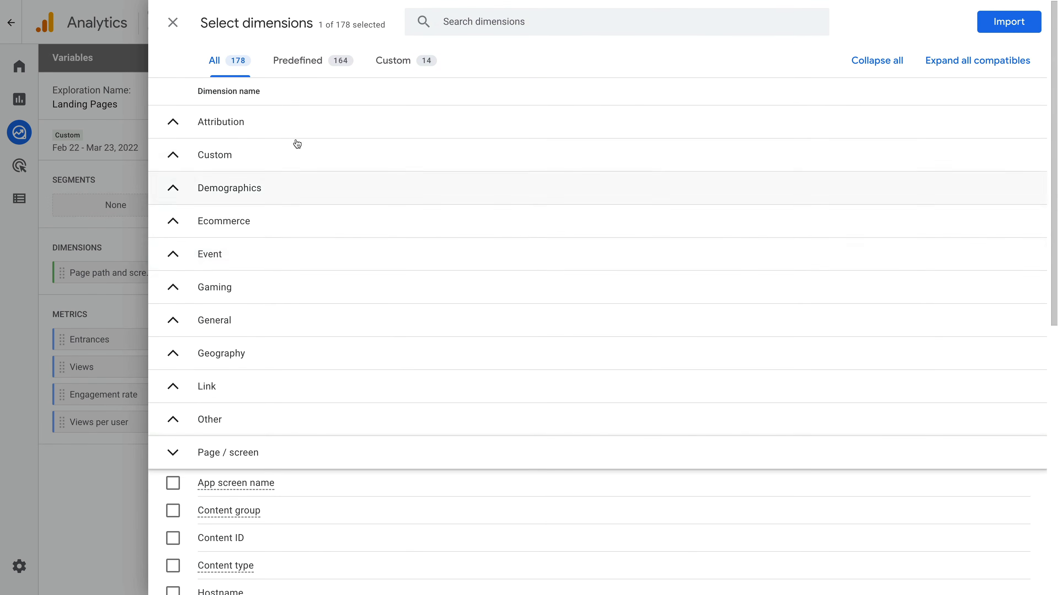
pyautogui.click(454, 23)
pyautogui.write('session campaign')
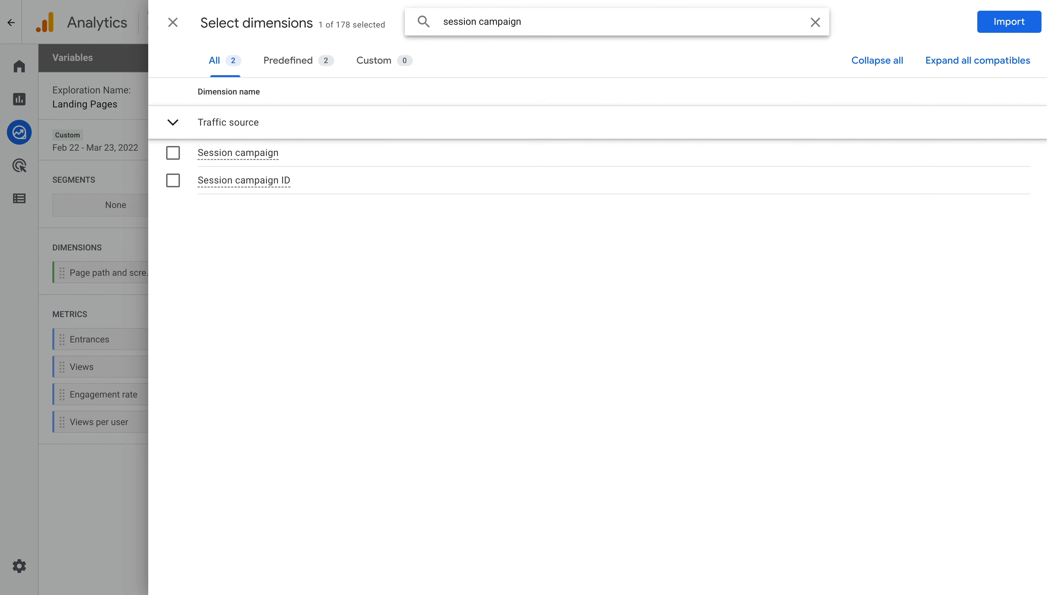
pyautogui.click(172, 158)
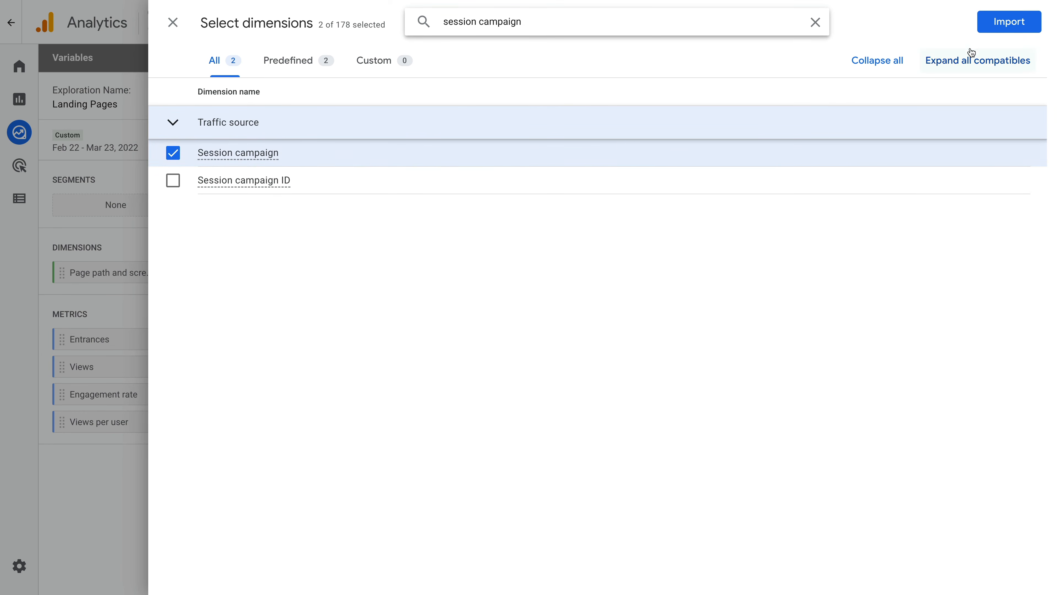
pyautogui.click(1002, 24)
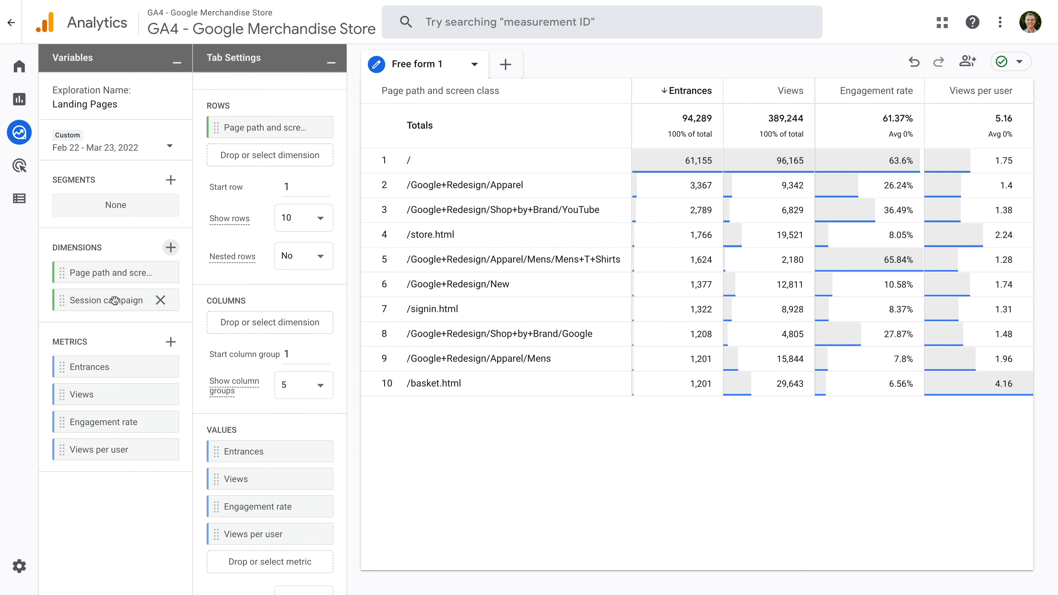
pyautogui.moveTo(118, 300); pyautogui.dragTo(249, 120)
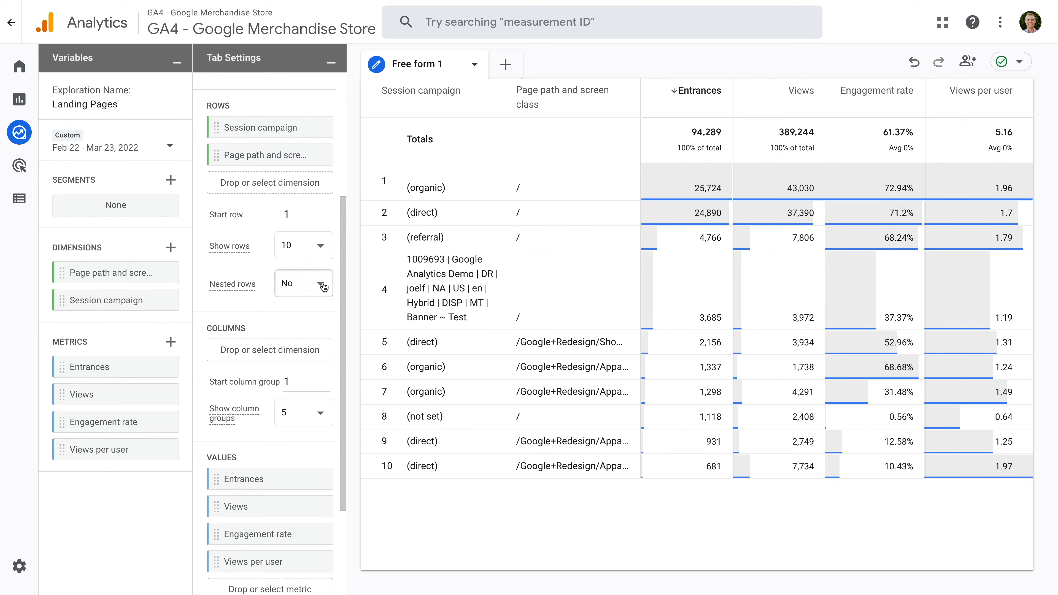
# Start a filter on the Session campaign dimension with the match type "does not match regex".
pyautogui.scroll(-3, 292, 319)
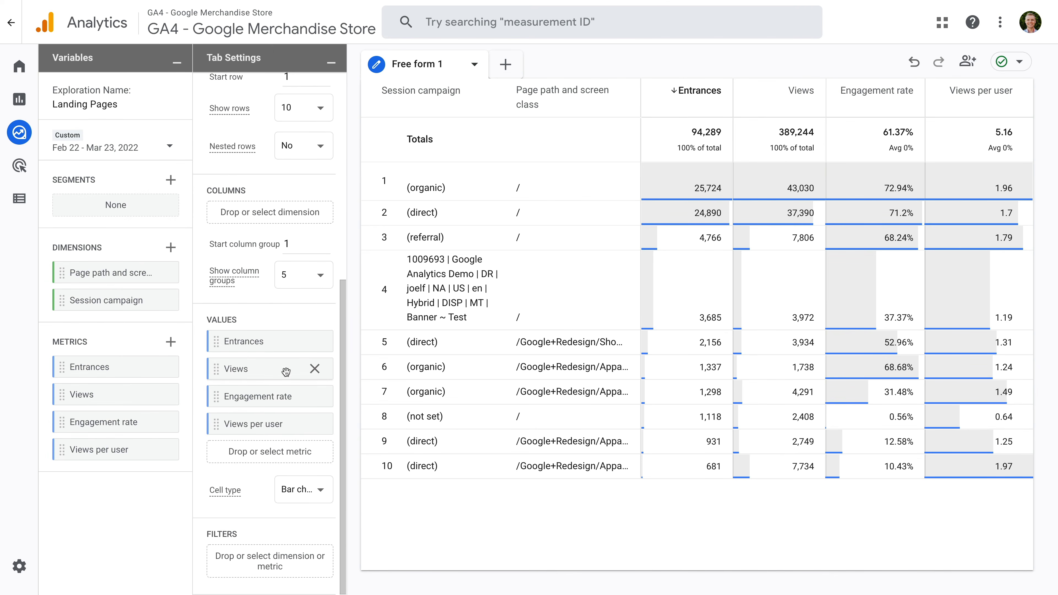
pyautogui.click(308, 566)
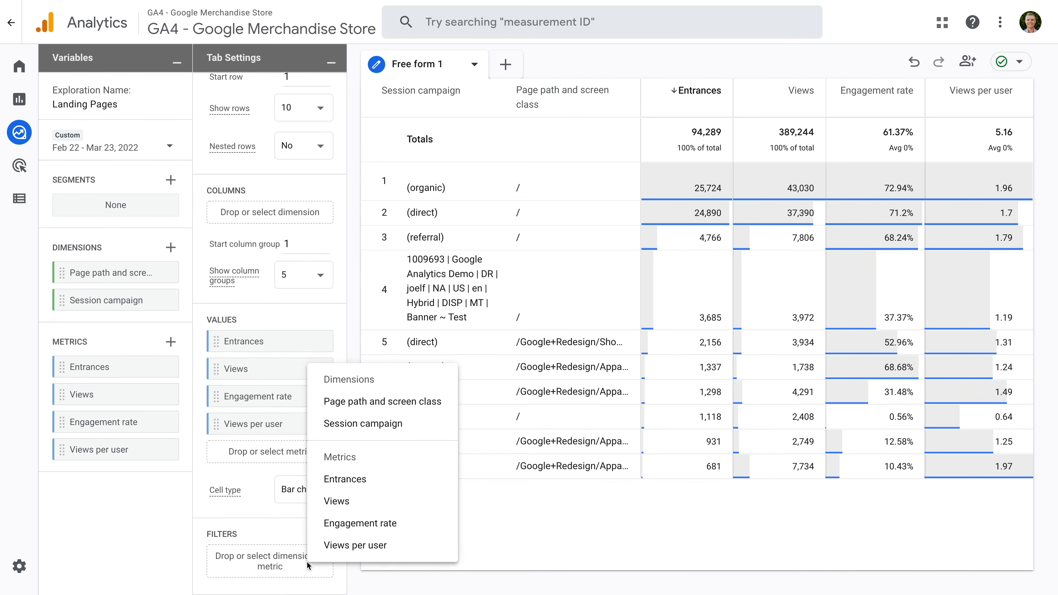
pyautogui.click(350, 424)
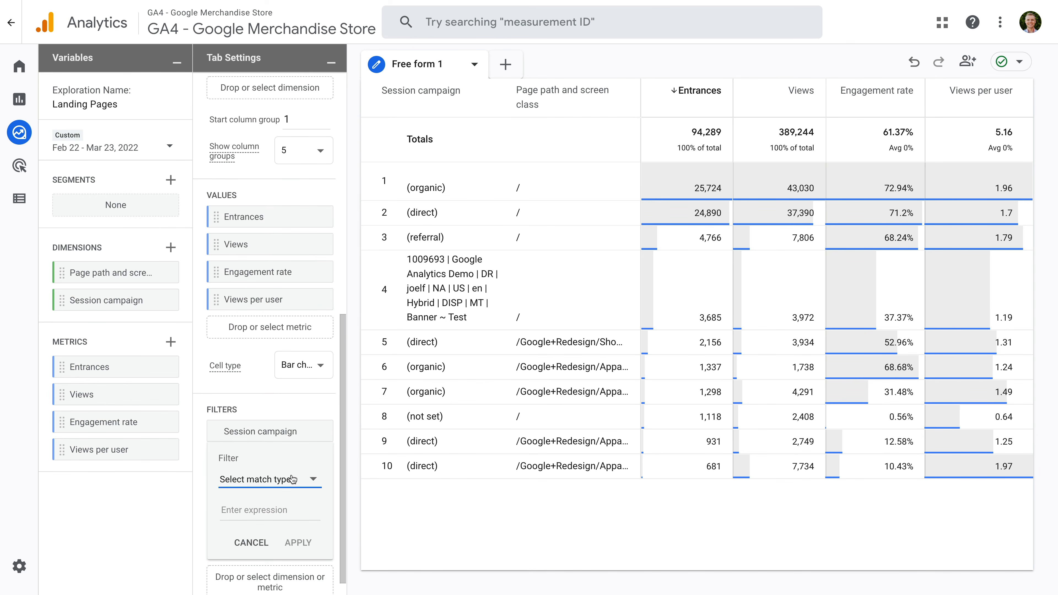
pyautogui.click(293, 480)
pyautogui.scroll(-4, 298, 501)
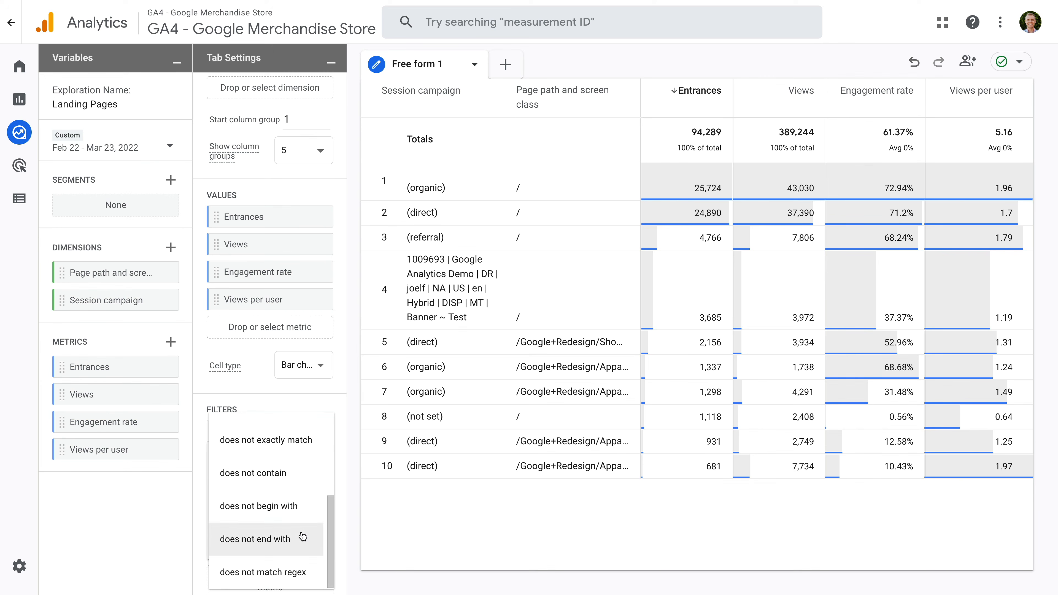
pyautogui.click(301, 573)
# Set the Session campaign filter's expression to \(.*\) and apply it to the table.
pyautogui.scroll(-1, 327, 510)
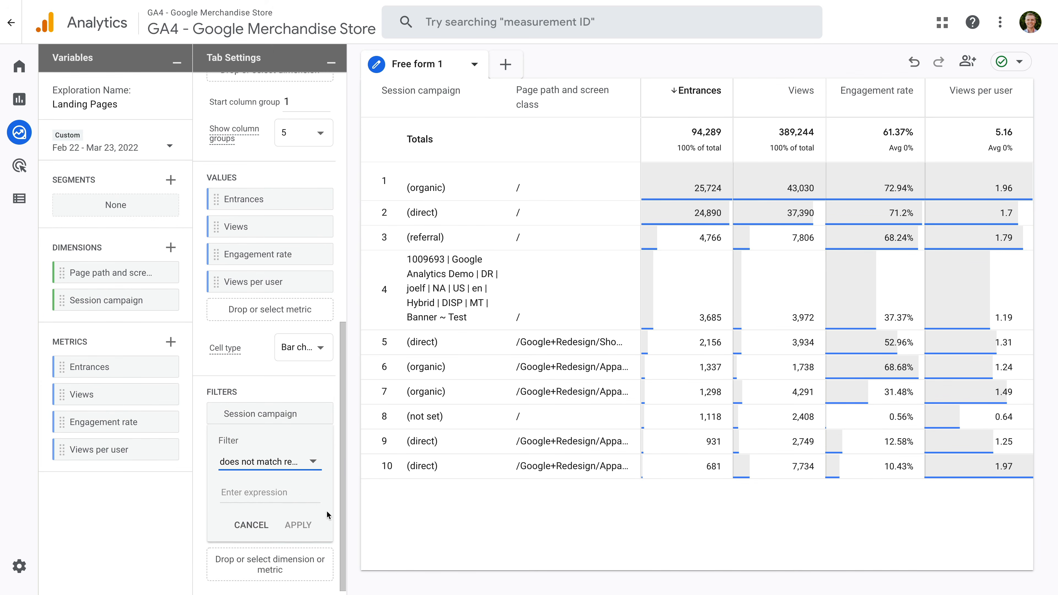
pyautogui.click(281, 492)
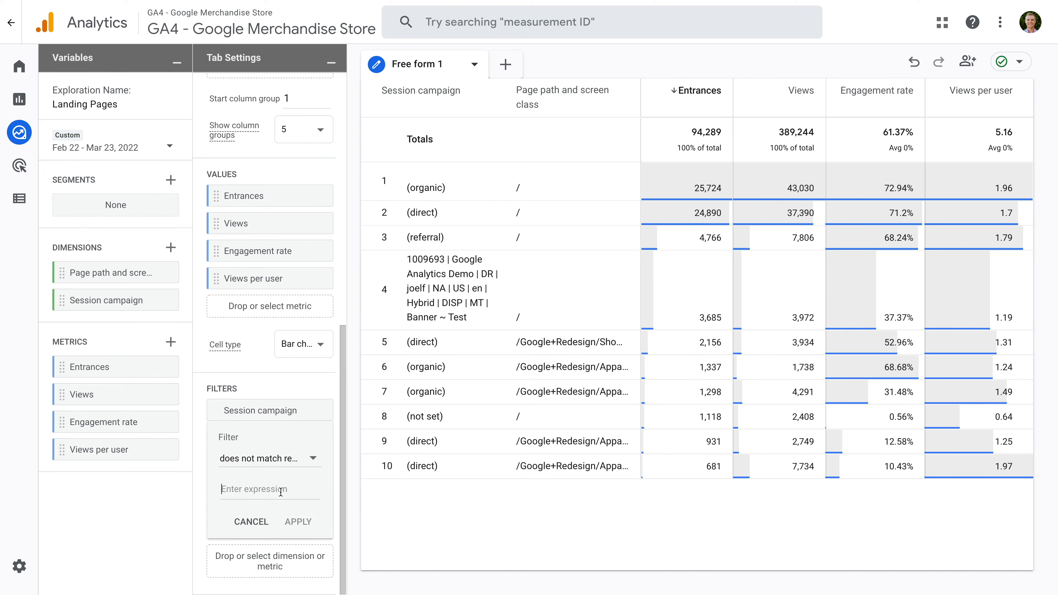
pyautogui.write('\\')
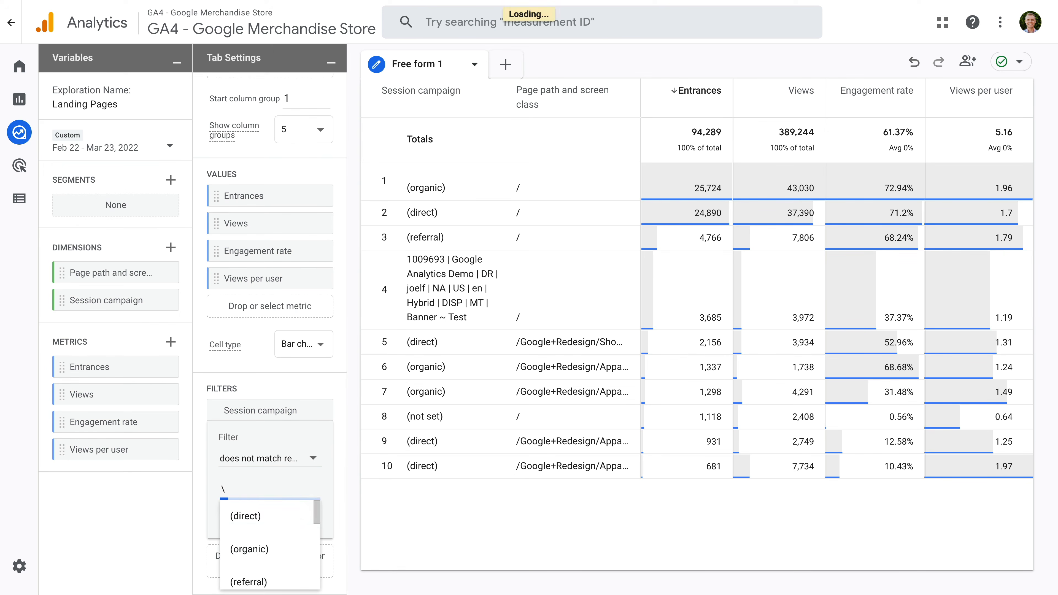
pyautogui.write('(.*\\)')
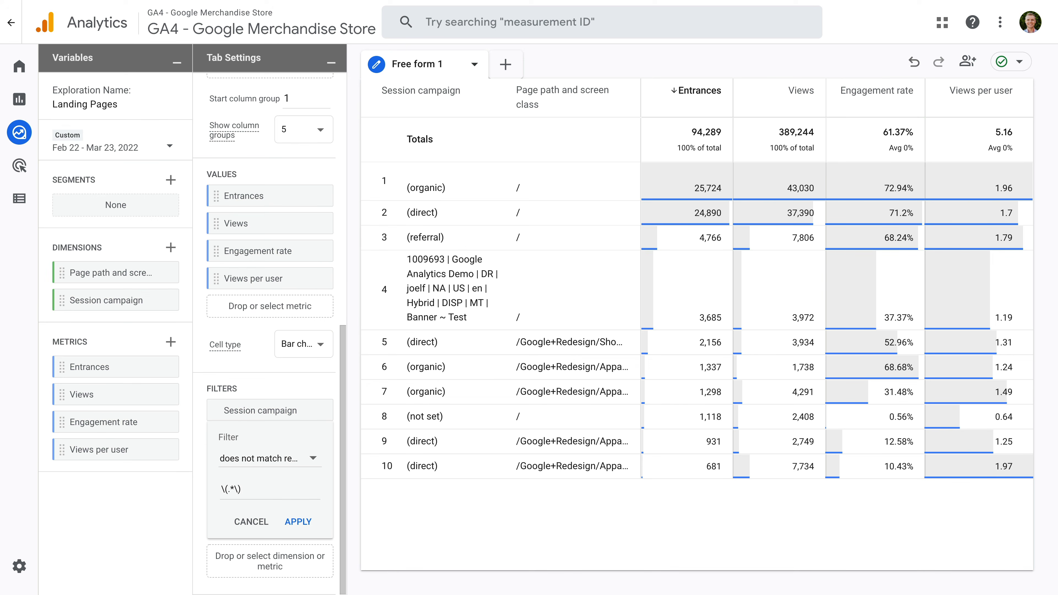
pyautogui.click(299, 522)
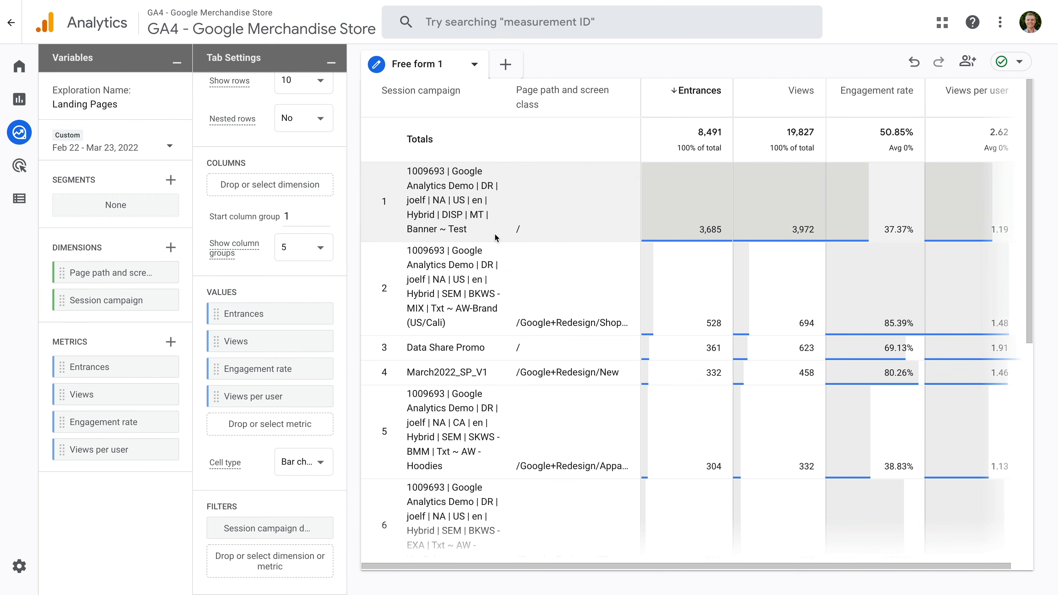
pyautogui.moveTo(495, 235)
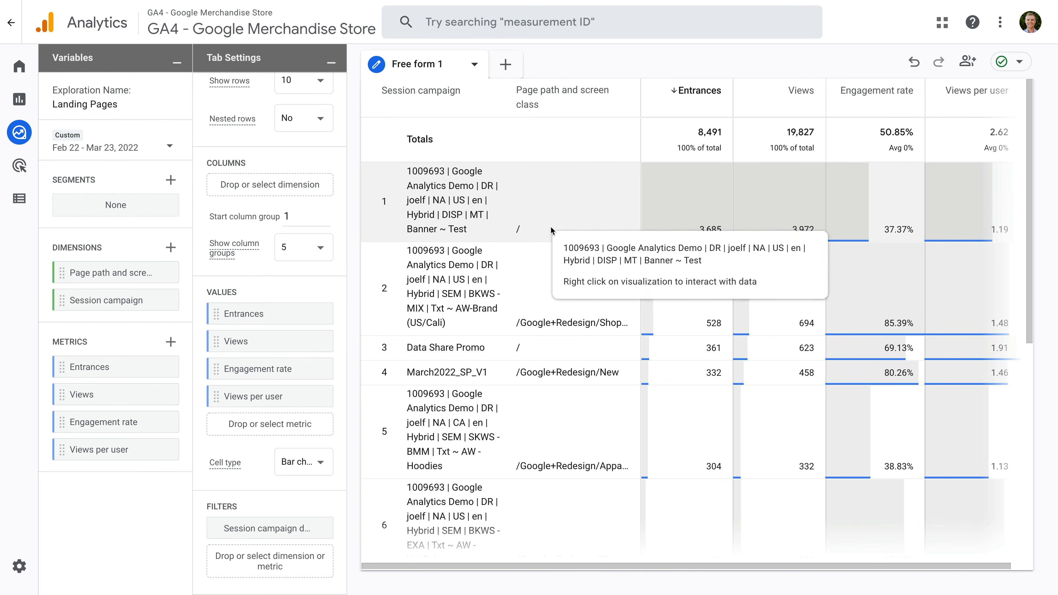